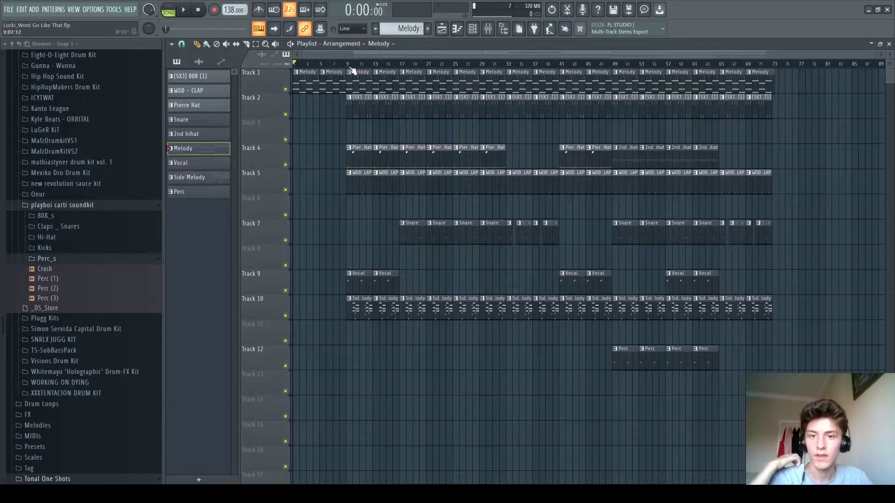
Step: Open the Melody pattern's notes in the piano roll and inspect the preset loaded in its Xpand!2 instrument
click(472, 29)
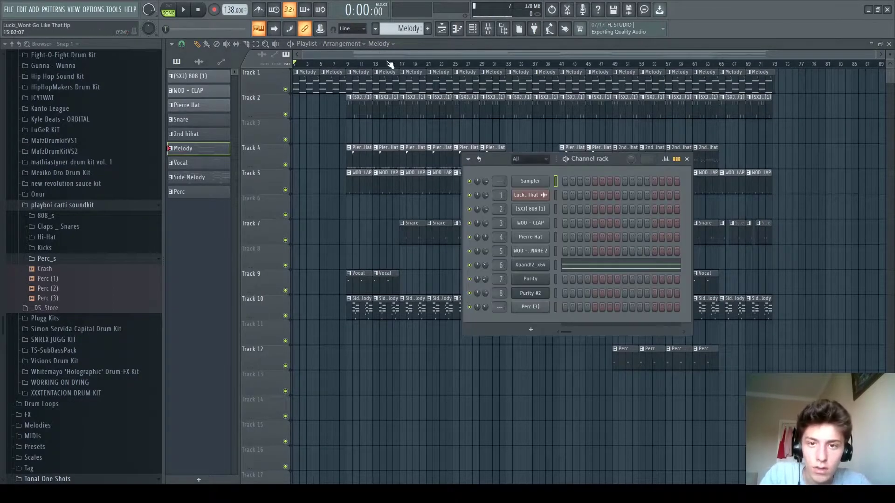
double_click(308, 82)
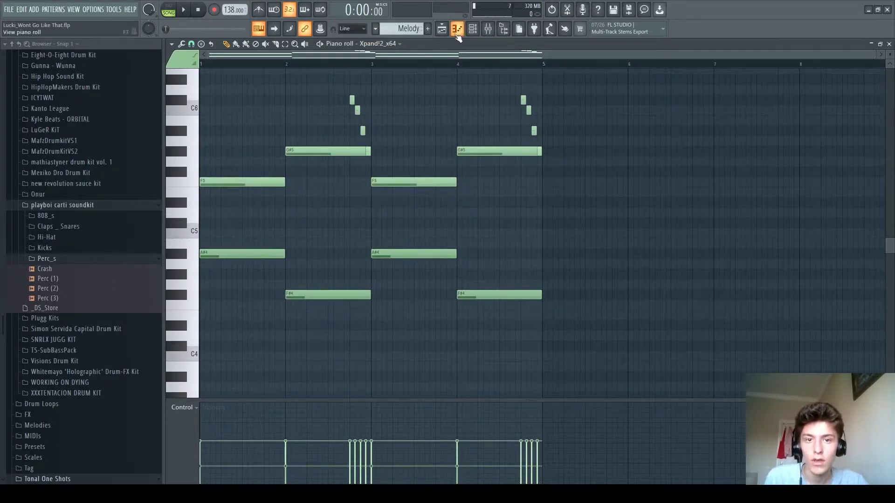
click(472, 29)
click(529, 272)
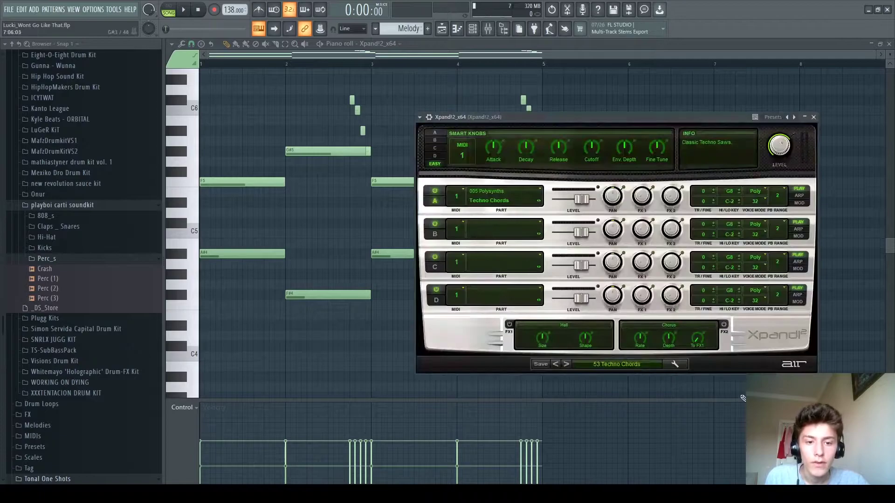
click(814, 117)
key(F6)
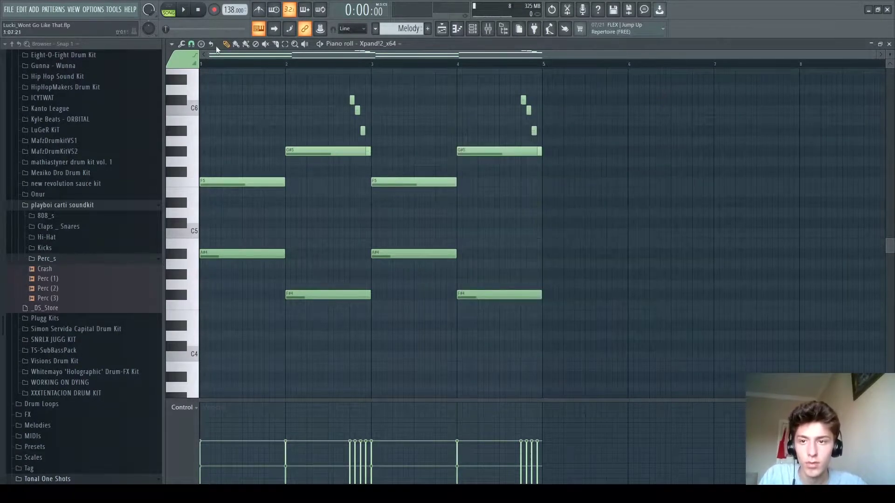
Step: Play the Melody pattern on its own in pattern mode
click(169, 9)
key(space)
scroll(349, 269, up, 2)
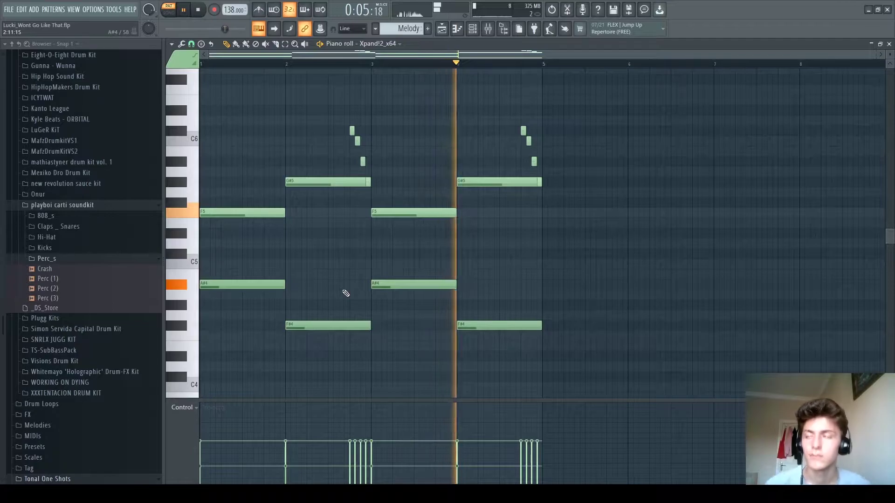
key(space)
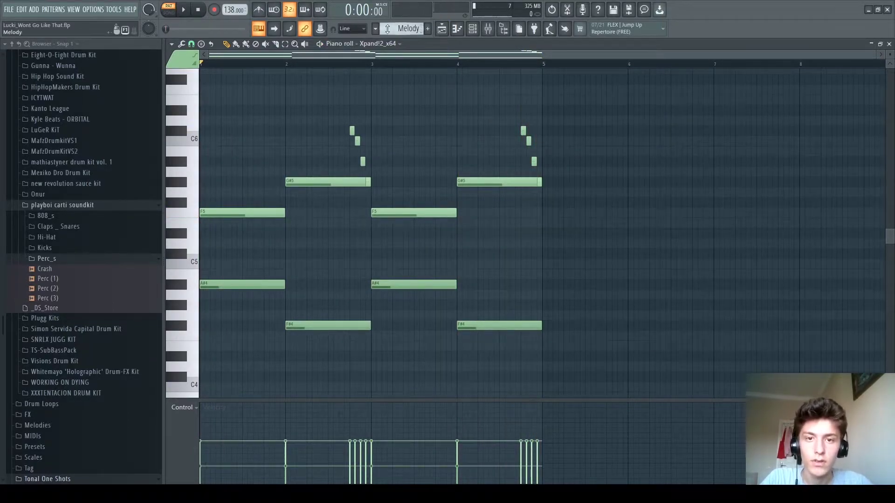
Step: Inspect the RC-20 Retro Color and Fruity parametric EQ 2 settings on the Xpand!2 mixer track
click(503, 32)
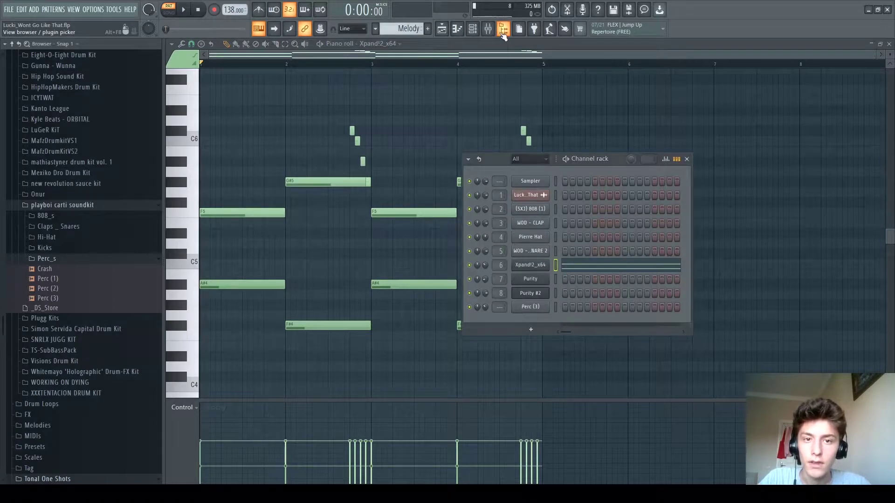
click(488, 28)
click(268, 157)
click(330, 160)
click(807, 75)
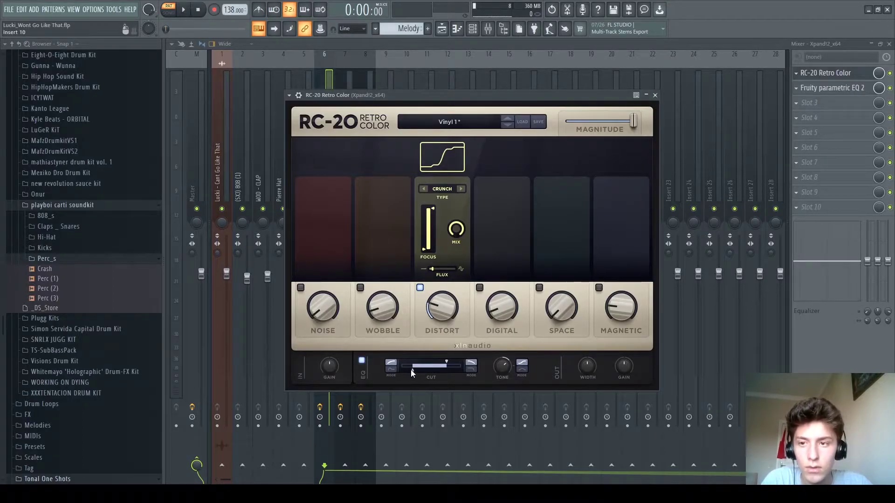
mouse_move(422, 367)
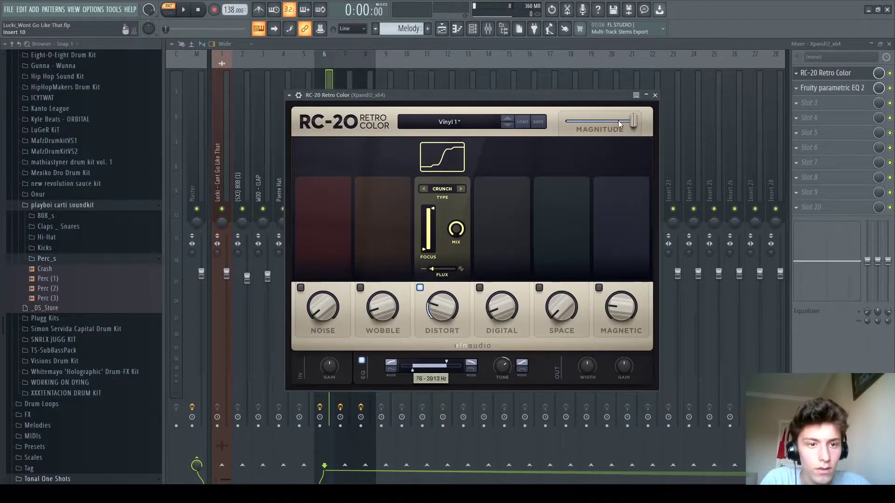
click(655, 95)
click(832, 88)
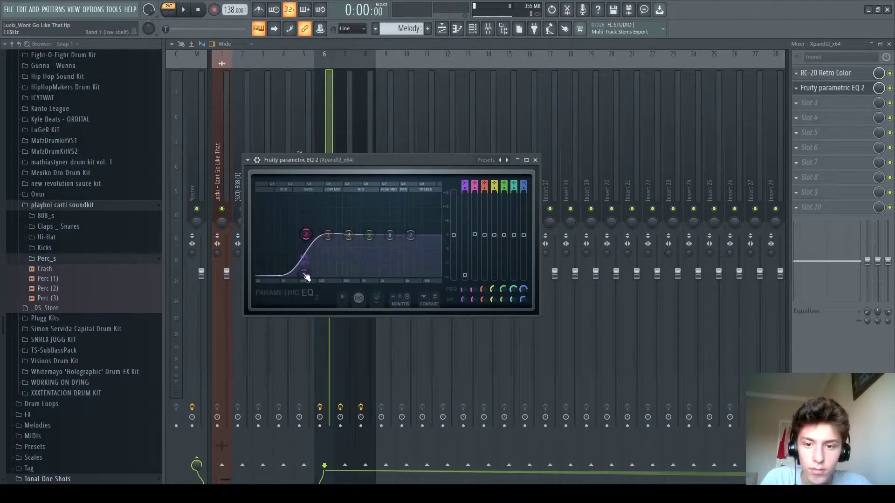
click(535, 160)
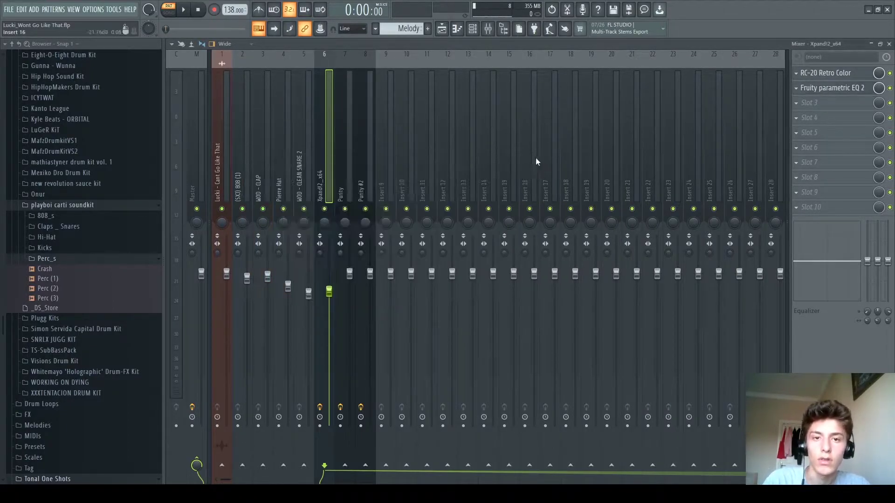
Step: Open the first Side Melody clip on Track 10 in the piano roll and play the pattern
click(442, 29)
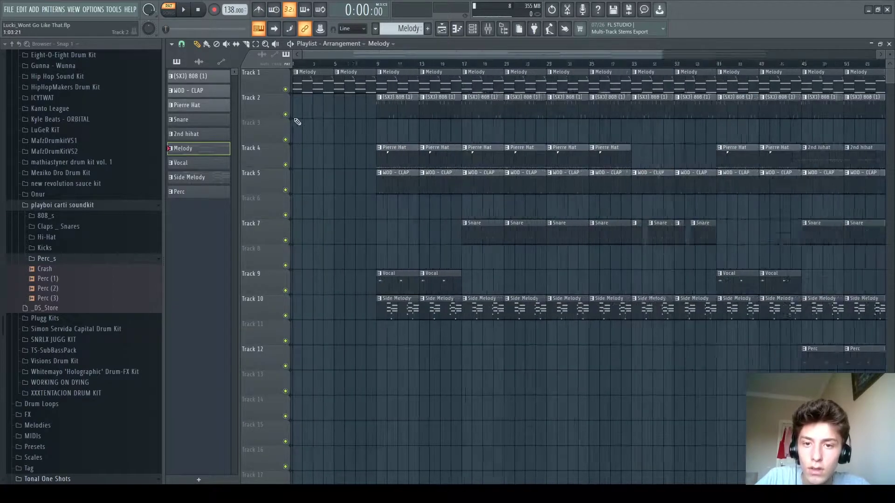
double_click(383, 311)
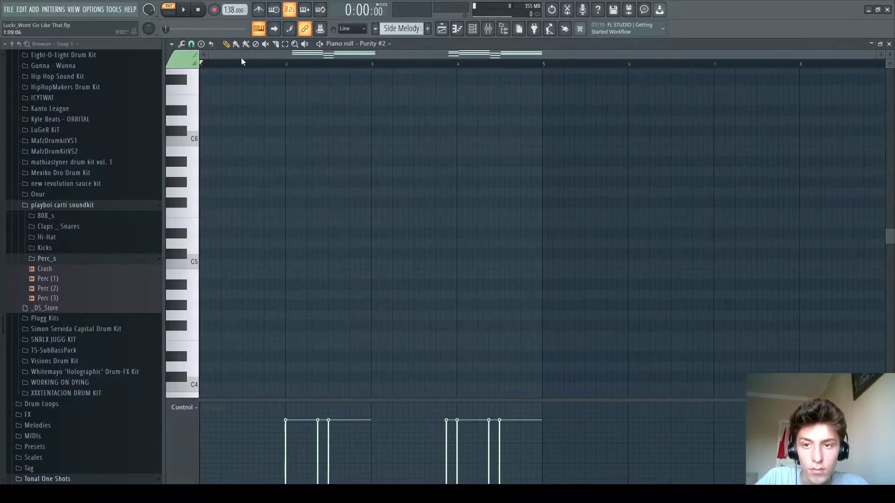
click(441, 29)
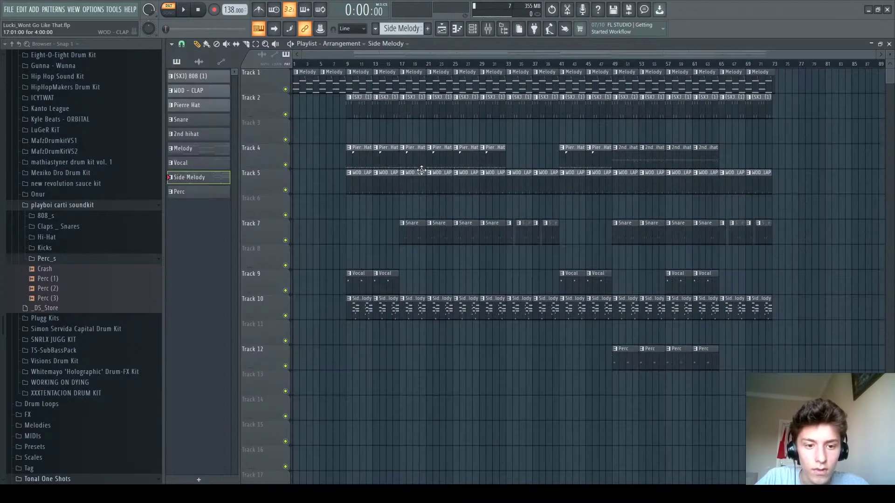
ctrl+scroll(326, 190, up, 3)
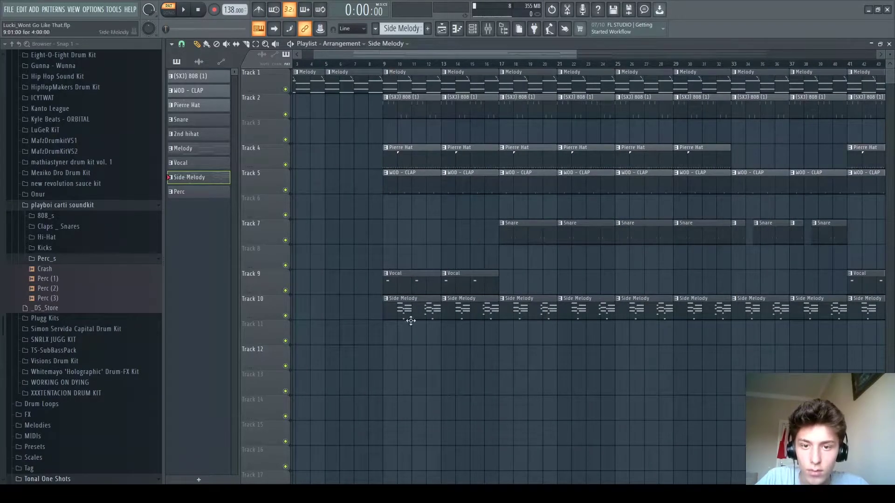
ctrl+scroll(364, 309, down, 3)
double_click(358, 311)
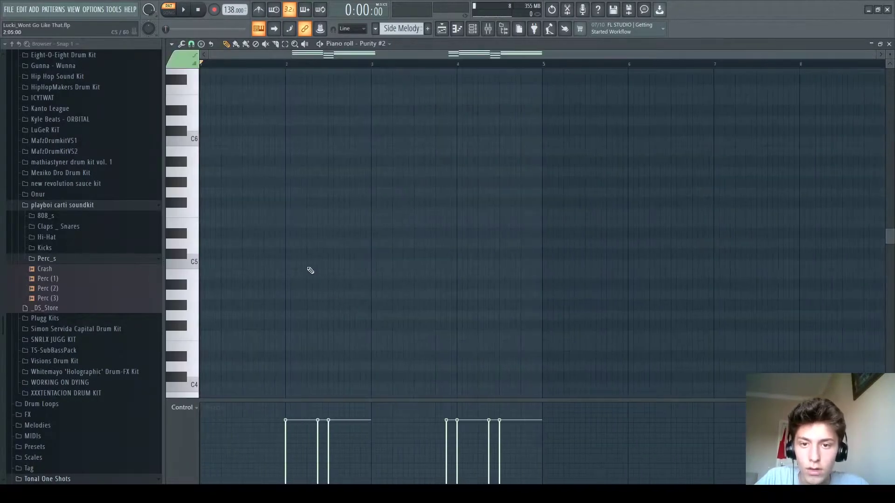
key(space)
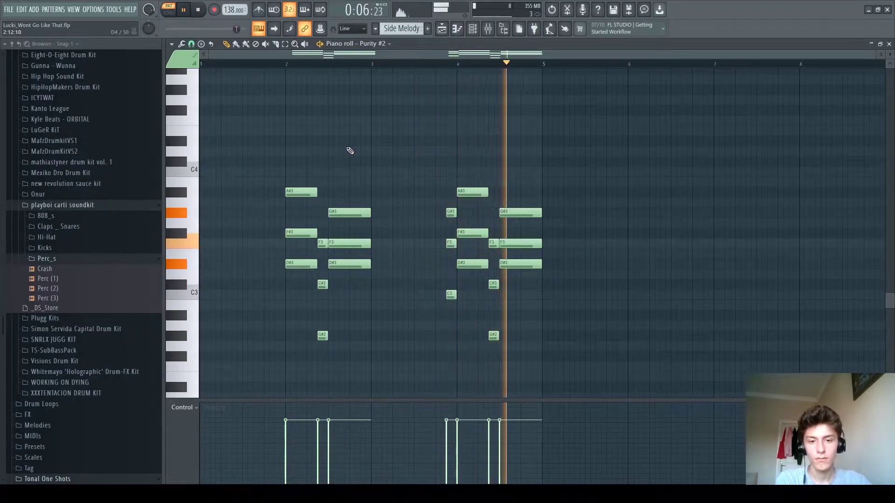
Step: Raise the two lowest G#2 notes of the Side Melody by one octave to G#3 and play the pattern
drag(300, 320, 535, 348)
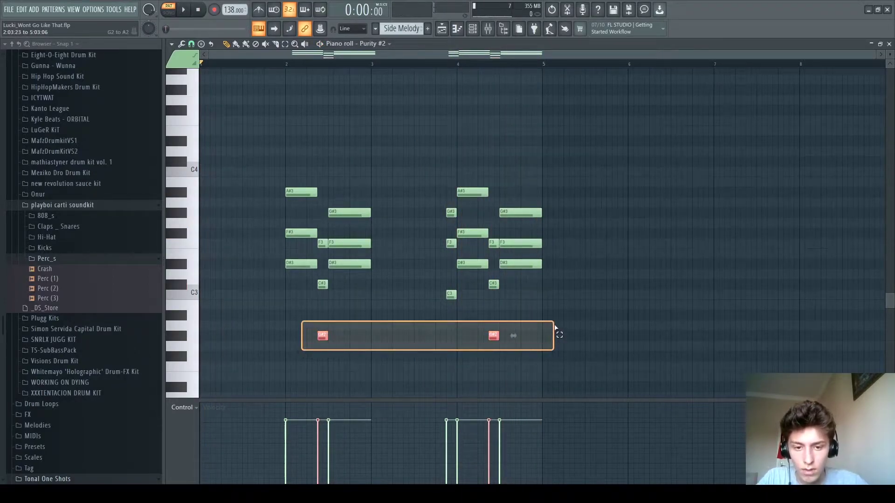
key(ctrl+Up)
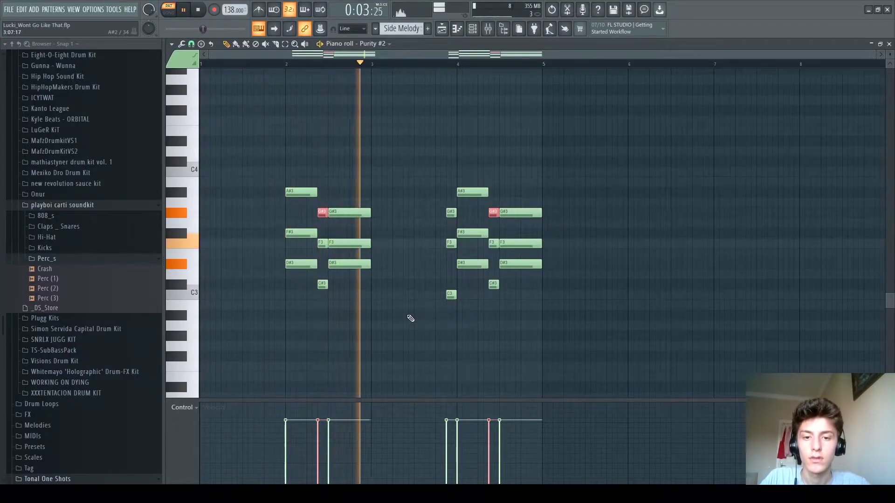
ctrl+click(417, 320)
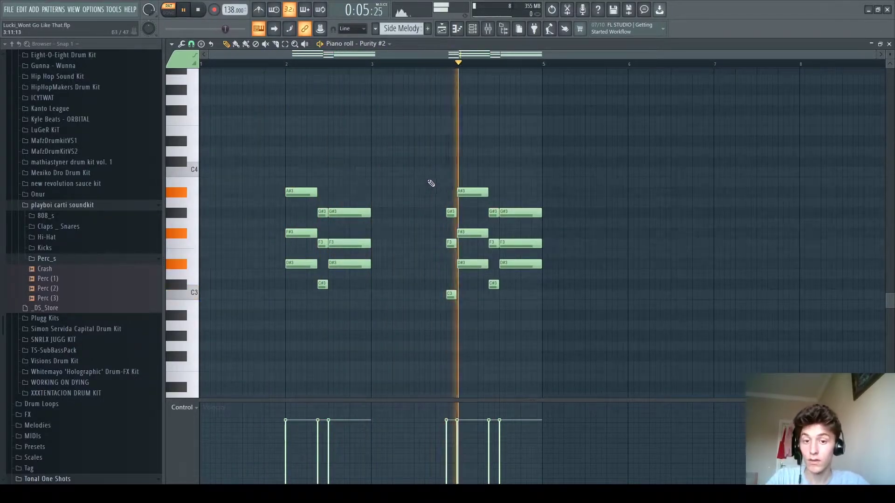
key(space)
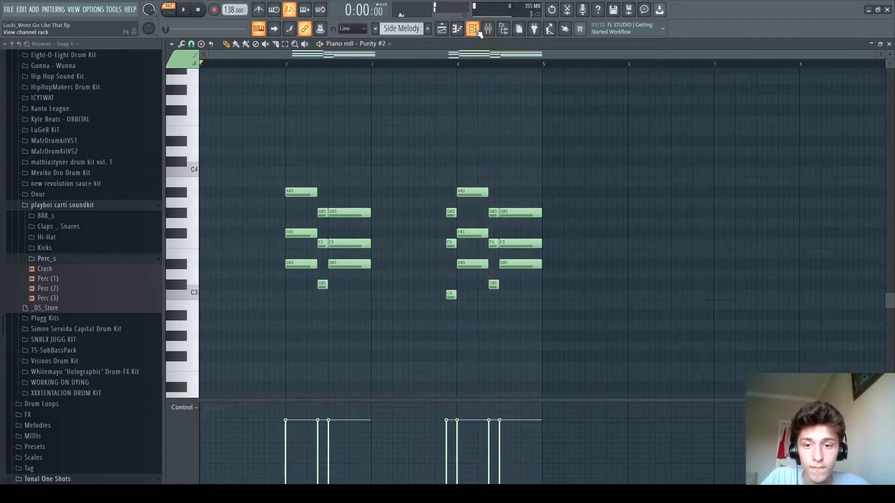
Step: Select the Purity #2 mixer track and inspect the preset loaded in its Purity instrument
click(474, 30)
click(489, 29)
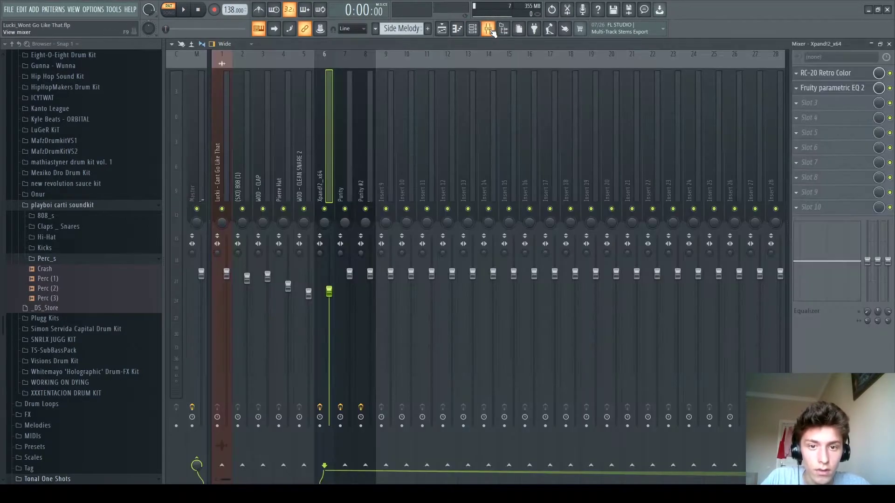
click(370, 140)
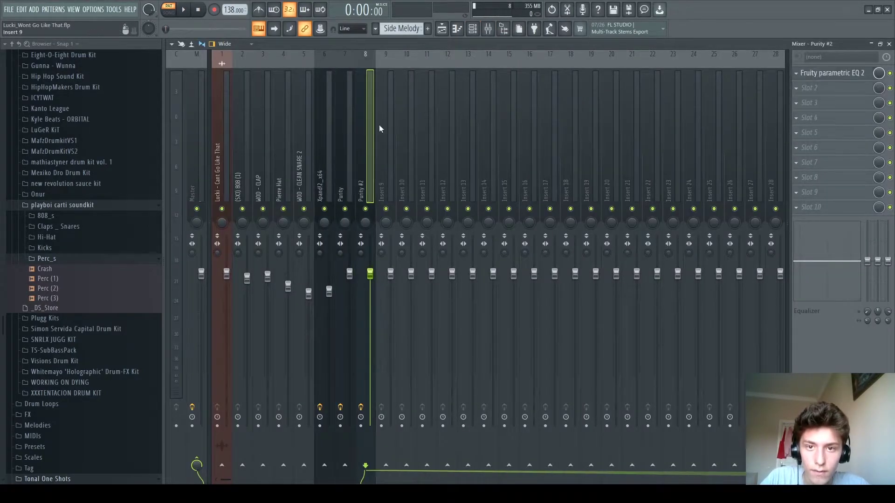
click(473, 29)
click(548, 292)
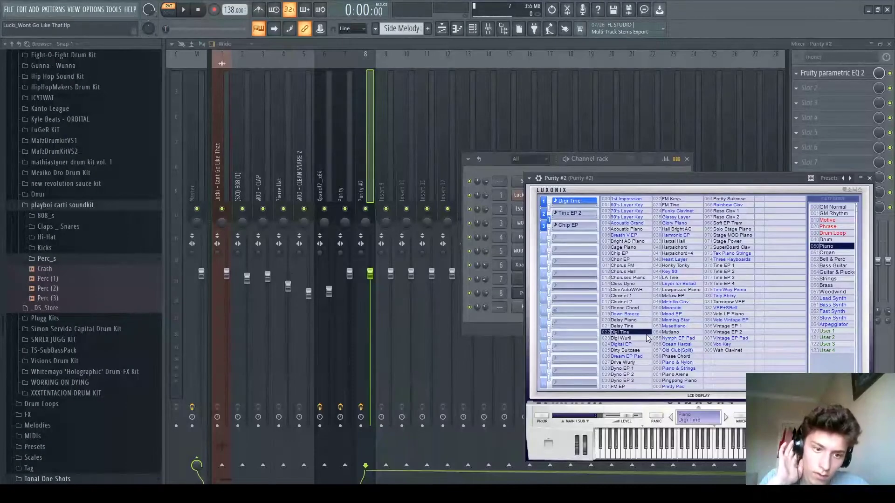
click(870, 179)
key(F6)
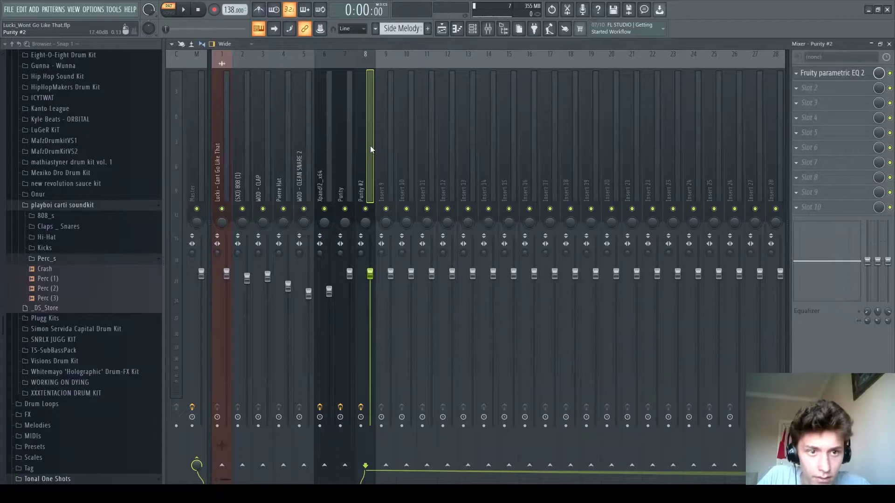
Step: Examine the Fruity parametric EQ 2 curve on the Purity #2 track while playing the Side Melody
click(830, 74)
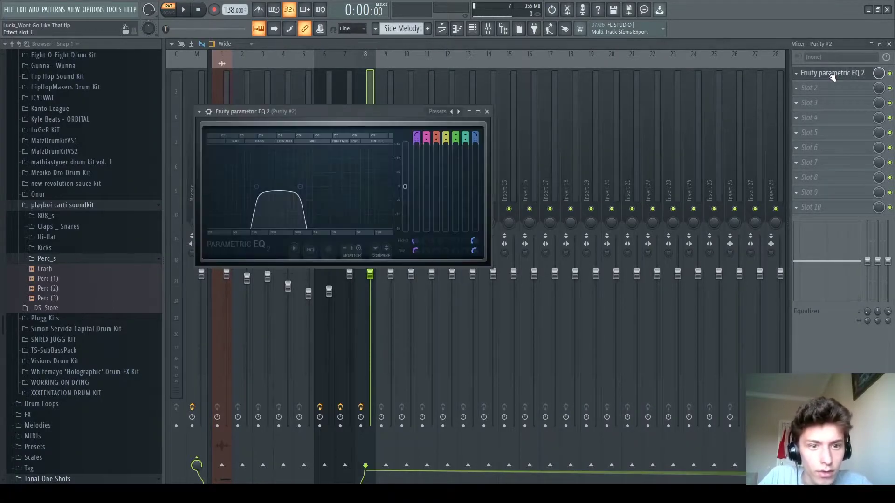
scroll(316, 218, up, 1)
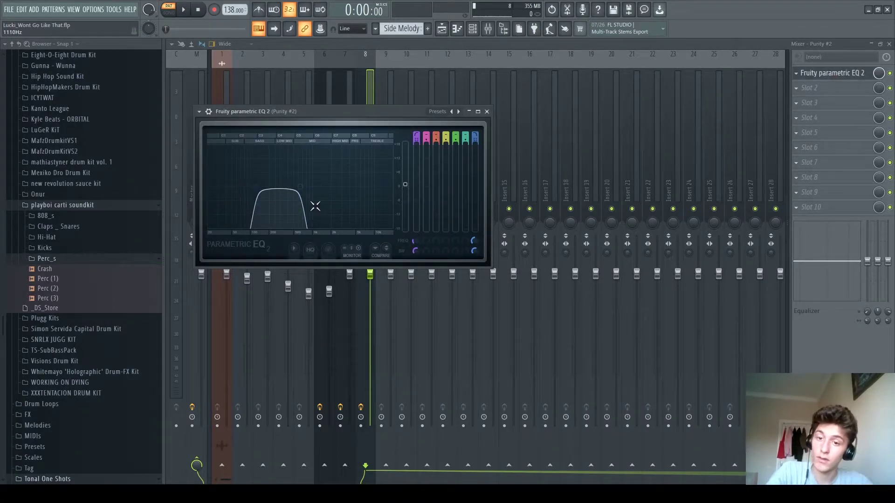
key(space)
drag(353, 112, 413, 109)
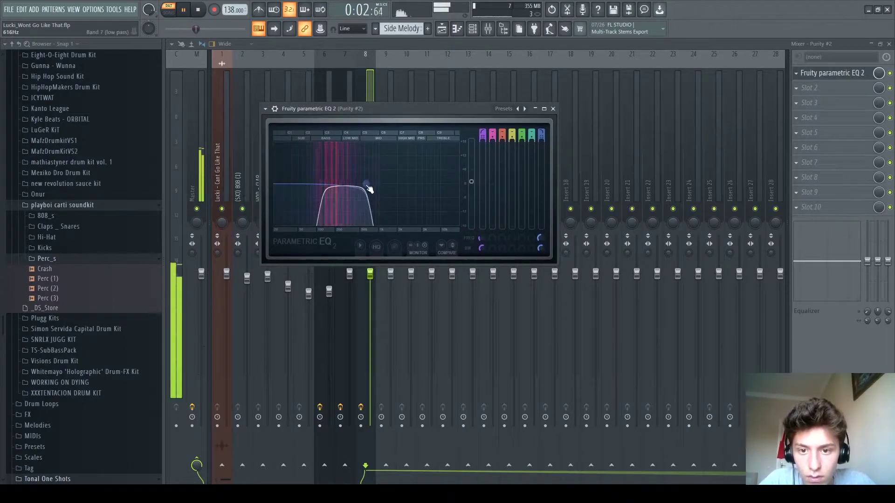
key(space)
key(Escape)
Step: Play the Side Melody with the Purity #2 track's EQ bypassed to compare the sound
click(839, 73)
key(space)
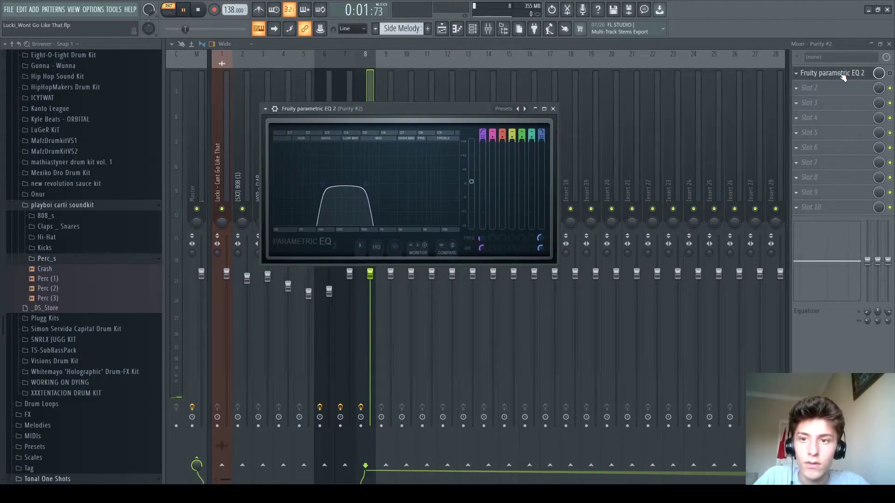
key(space)
key(Escape)
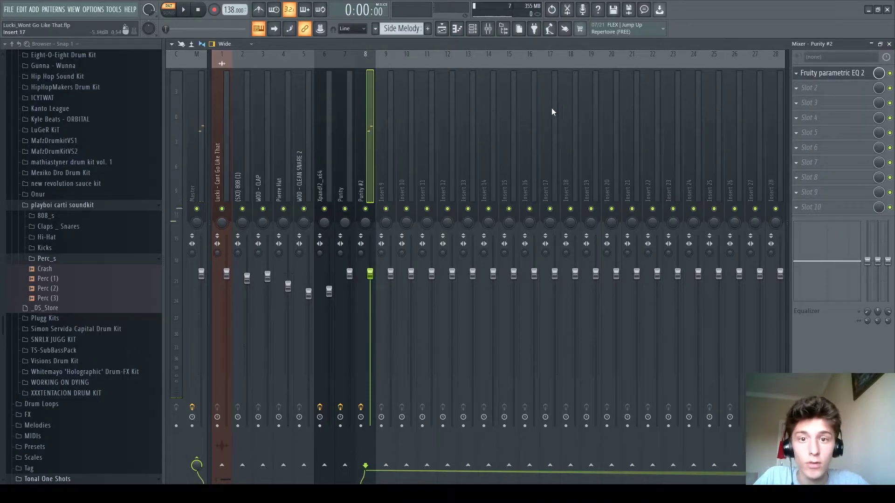
Step: Switch to song mode and open the Vocal pattern's Purity notes in the piano roll
click(441, 30)
key(l)
double_click(442, 285)
Step: Collapse the Drum Kits and Tonal One Shots folders under HipHop in the browser
scroll(407, 198, up, 10)
scroll(112, 233, up, 8)
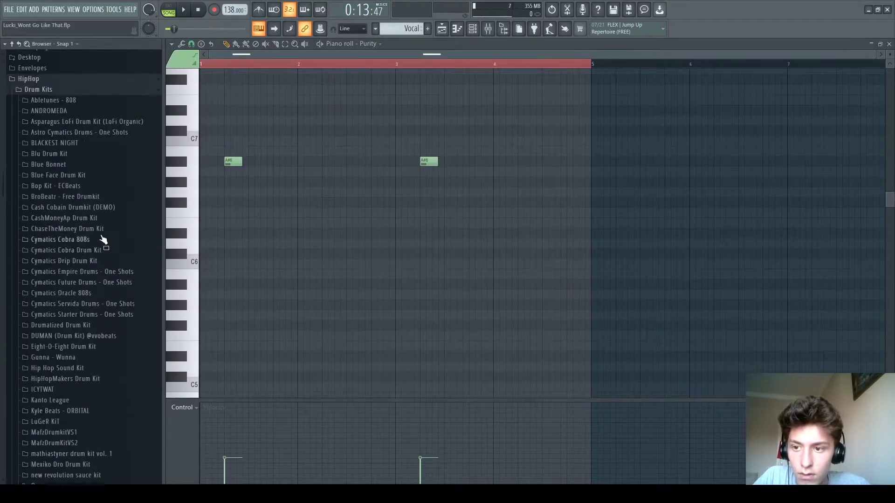
click(77, 90)
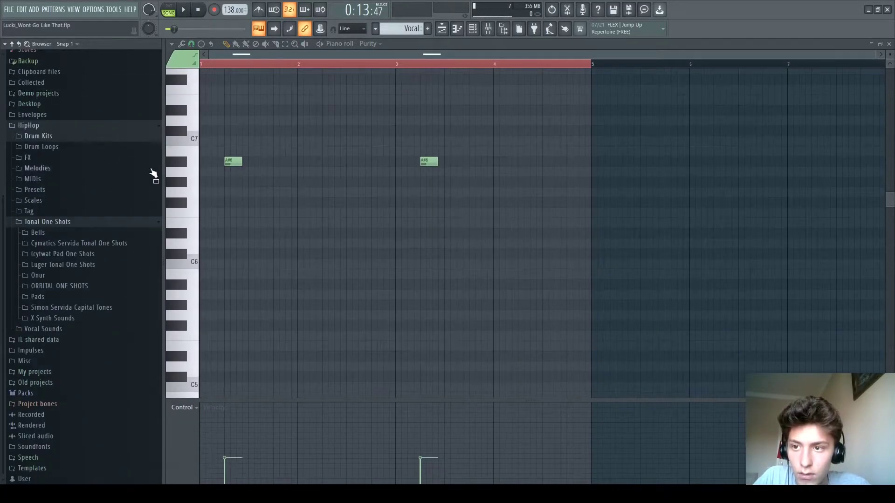
click(65, 223)
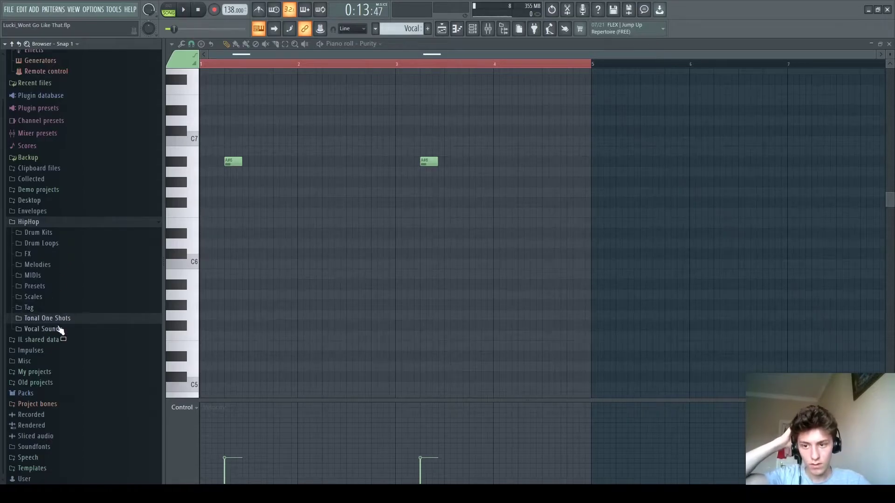
Step: Inspect the preset loaded in the Vocal pattern's Purity instrument and audition it with a few notes
click(472, 29)
click(532, 281)
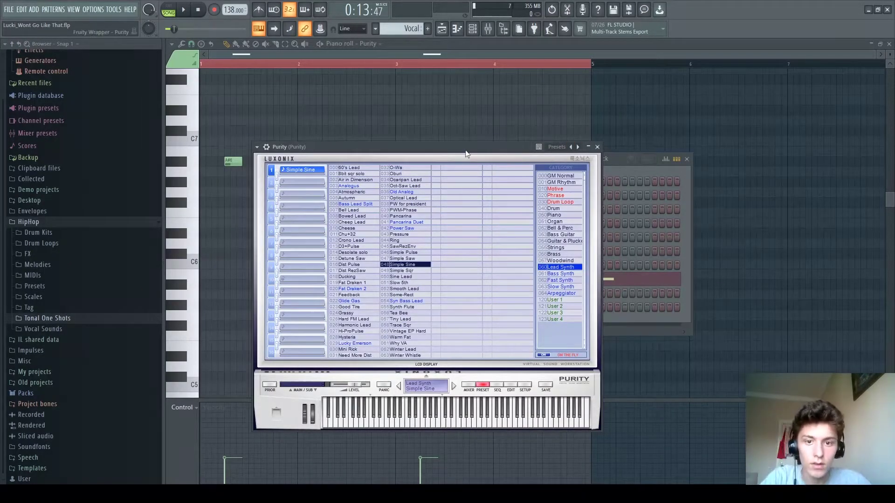
drag(466, 150, 469, 150)
key(q)
key(w)
key(v)
key(e)
key(t)
click(601, 147)
key(F6)
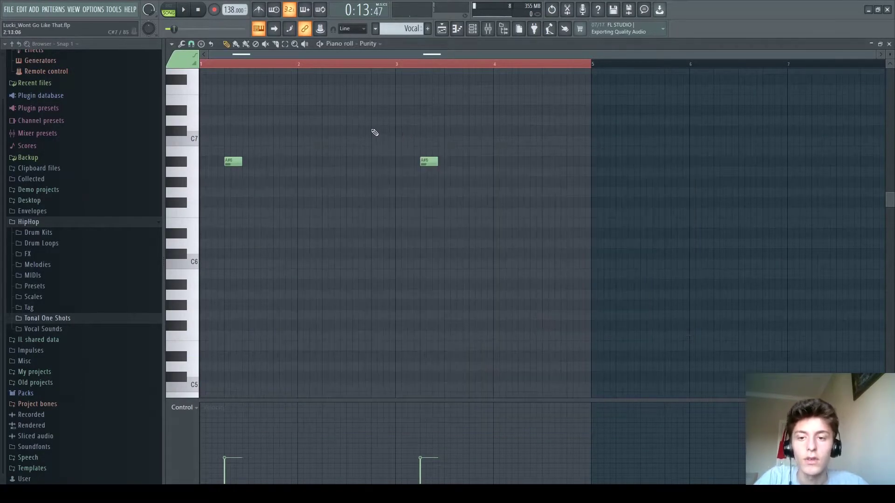
Step: Play the Vocal pattern's Purity notes in song mode and again in pattern mode
scroll(203, 82, up, 1)
right_click(200, 72)
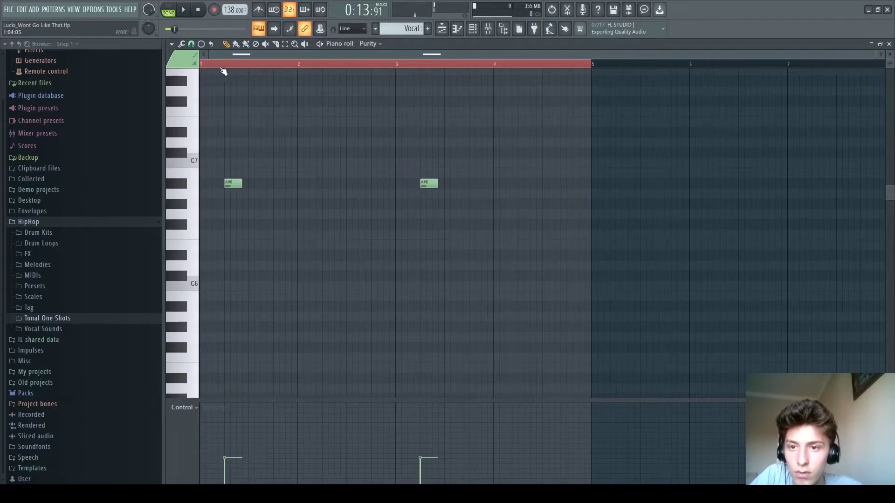
scroll(211, 94, up, 3)
key(space)
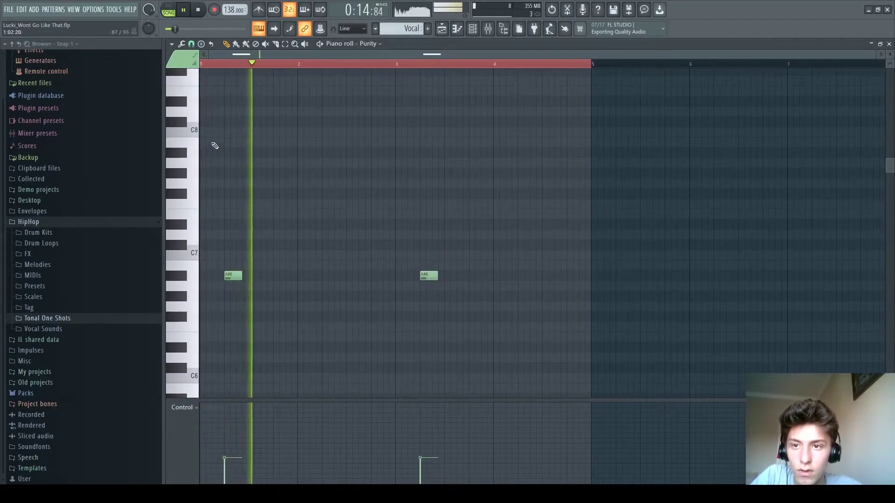
key(space)
key(space)
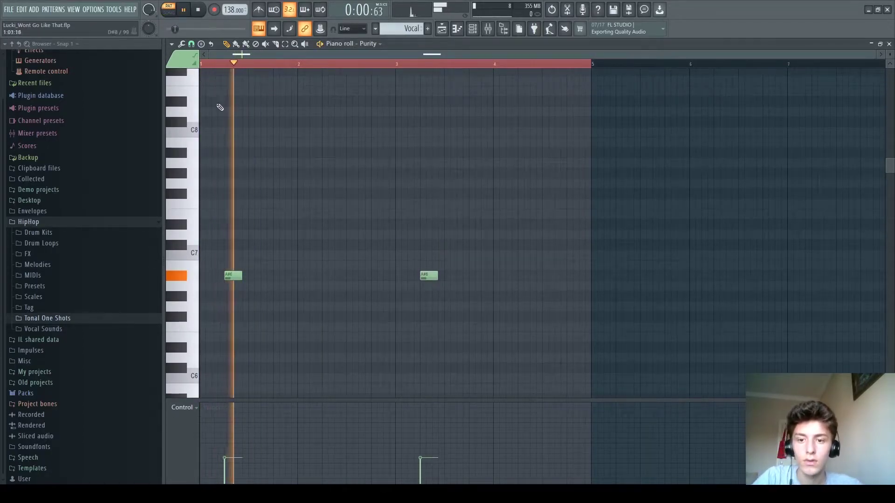
key(space)
Step: Inspect the Fruity Love Philter and FX Effector settings on the Purity mixer track during playback
click(488, 29)
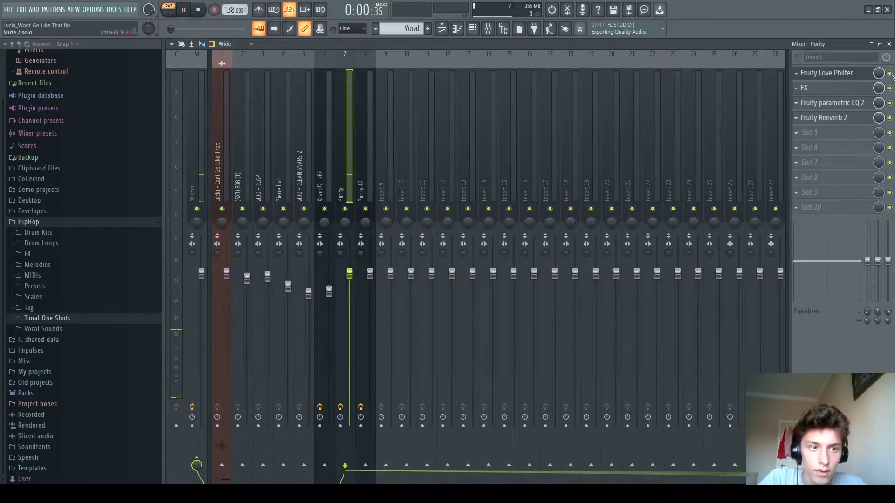
click(842, 79)
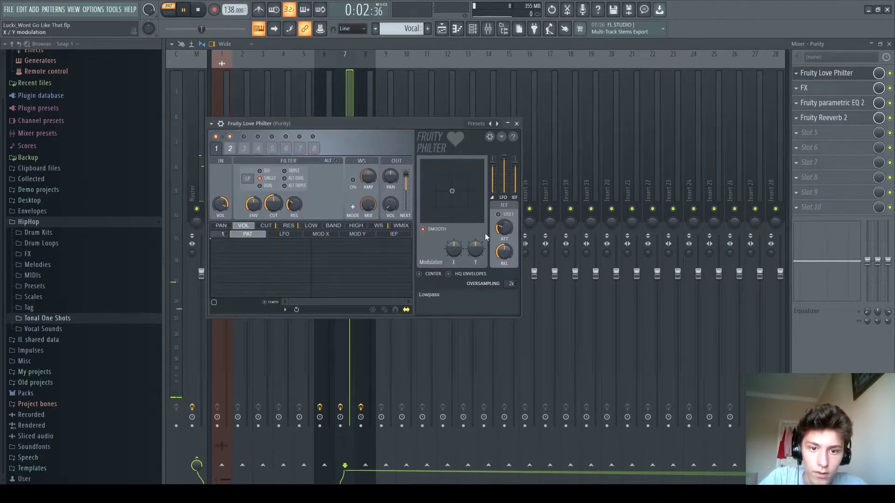
click(810, 89)
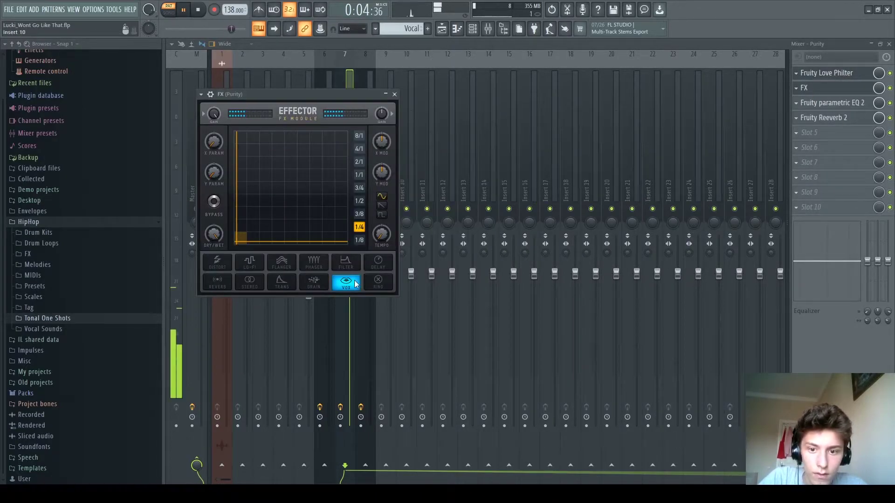
click(394, 94)
Step: Inspect the Purity track's Fruity parametric EQ 2 and Fruity Reeverb 2 settings, ending with playback stopped
click(841, 102)
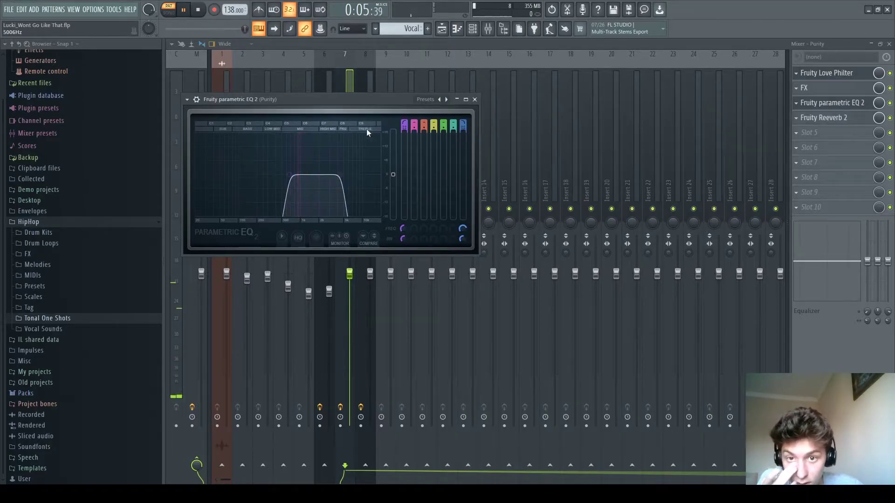
click(475, 99)
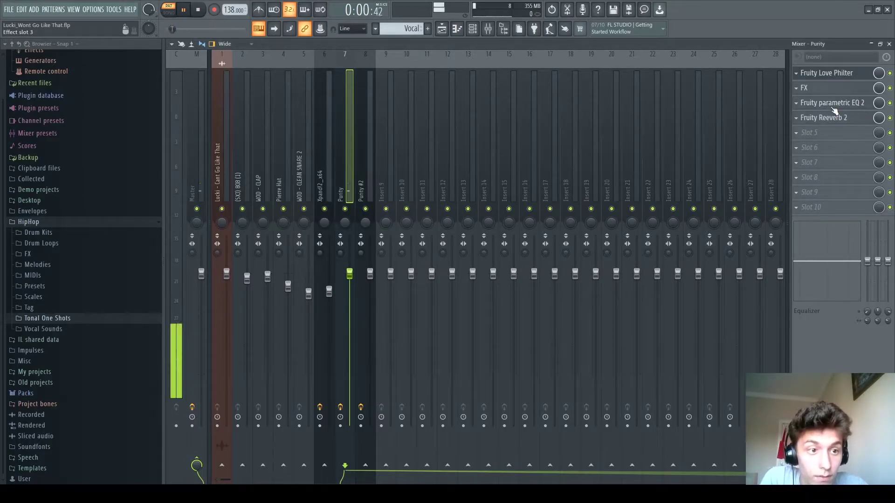
click(822, 117)
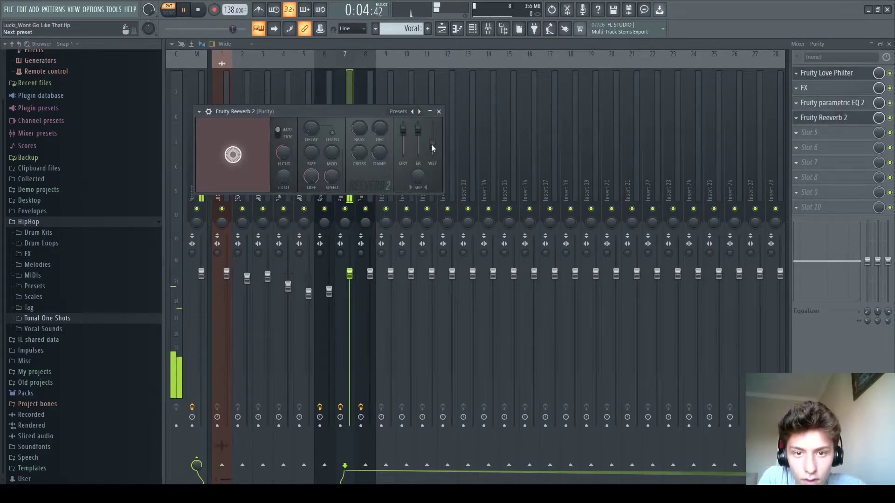
click(438, 111)
key(space)
Step: Open the (SXJ) 808 (1) pattern's notes from the playlist and inspect the 808 channel's sample settings
key(F5)
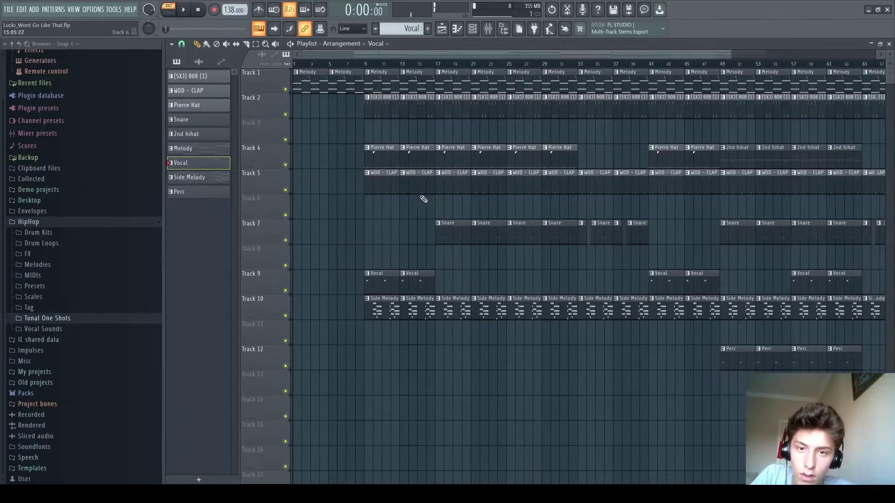
double_click(379, 110)
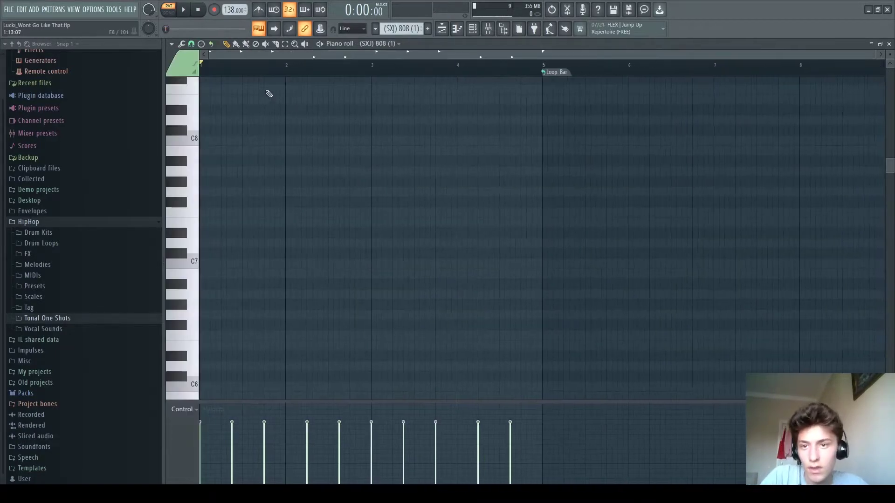
scroll(252, 190, down, 6)
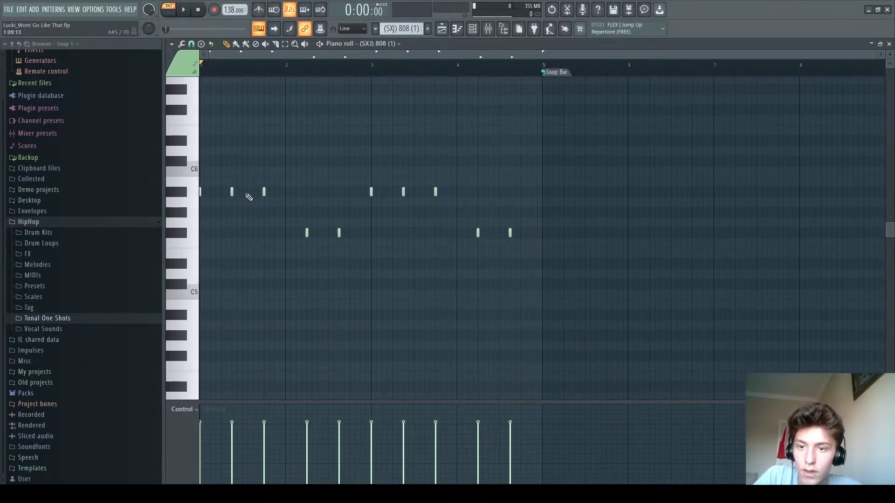
click(469, 31)
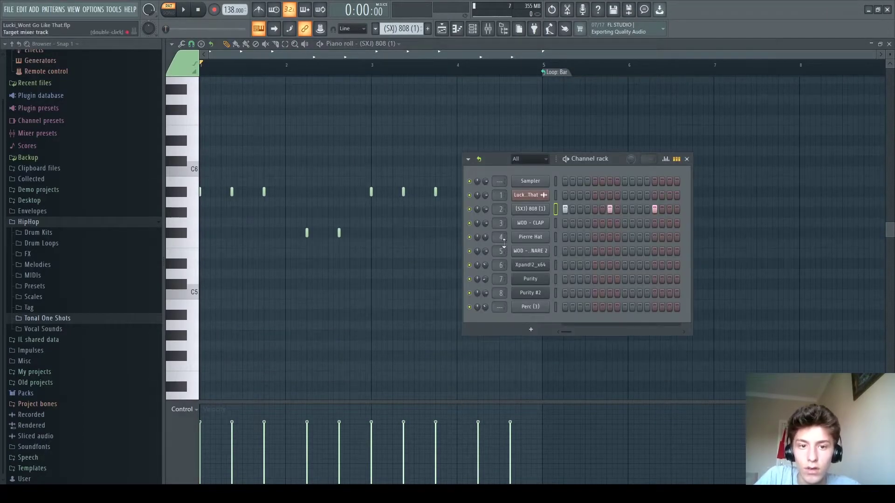
click(531, 209)
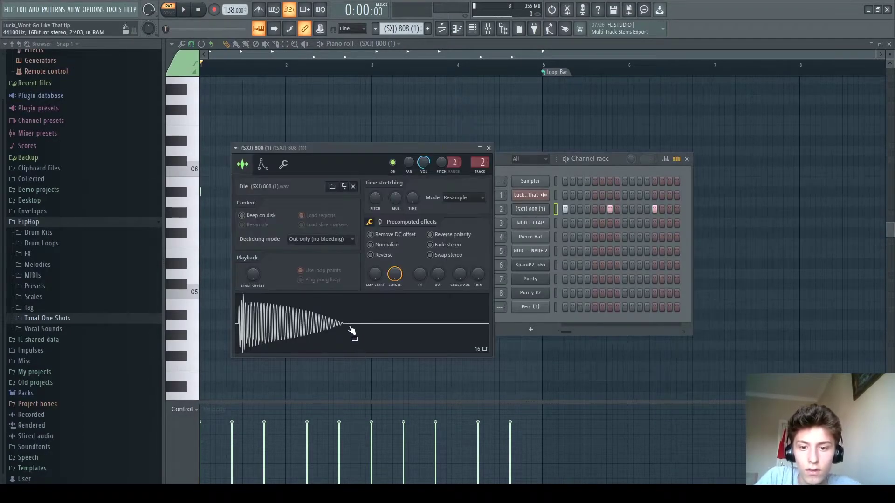
click(488, 148)
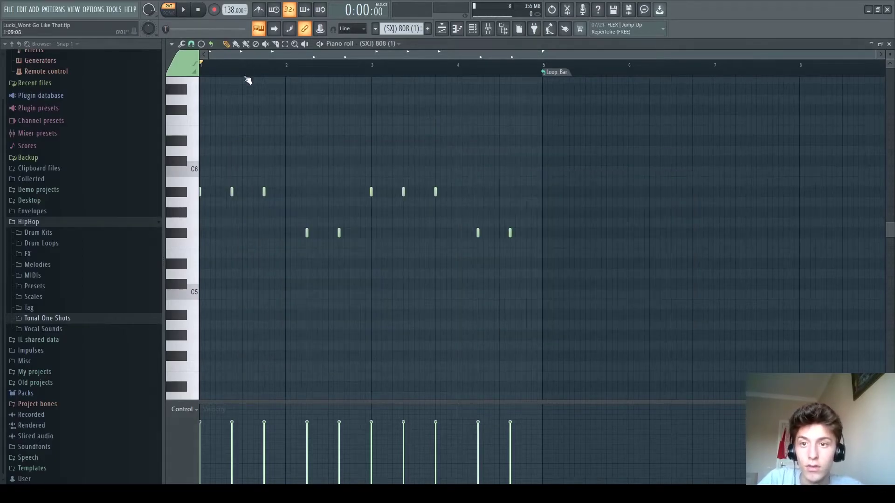
Step: Play the (SXJ) 808 (1) pattern and briefly check its channel in the channel rack
key(space)
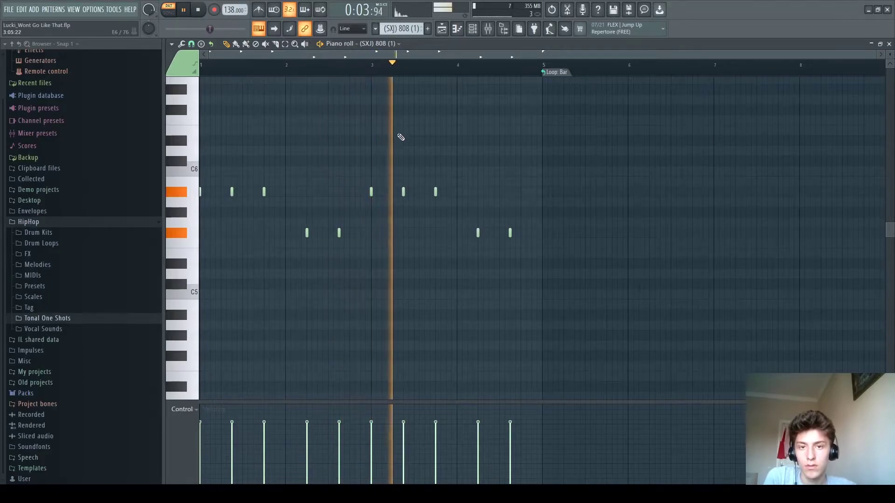
key(F6)
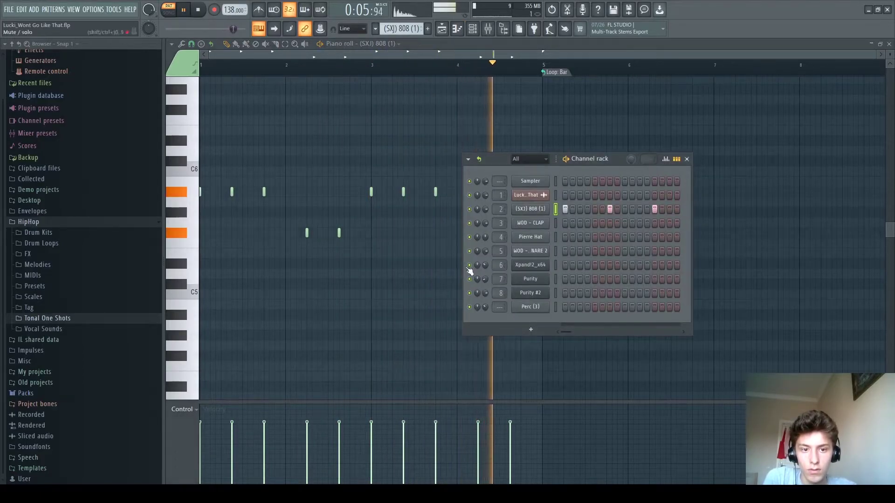
key(F6)
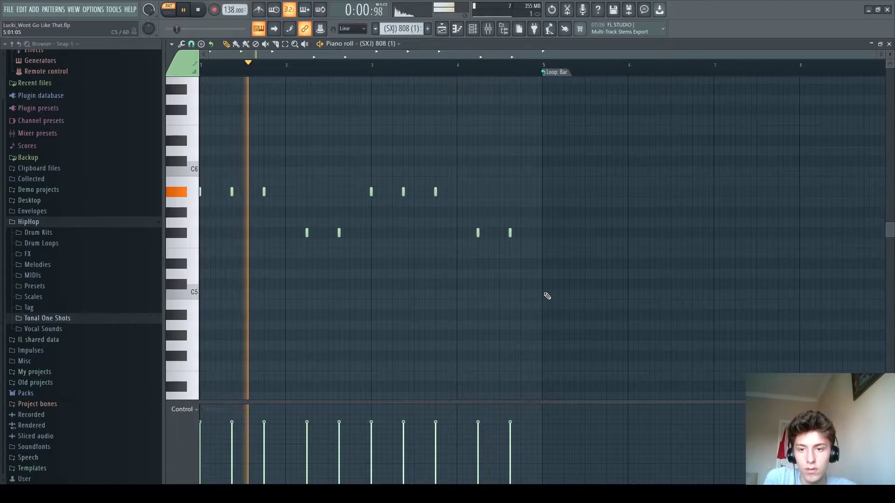
key(space)
Step: Switch to the WOD - CLAP pattern, show the clap's notes in the piano roll and play them
key(F6)
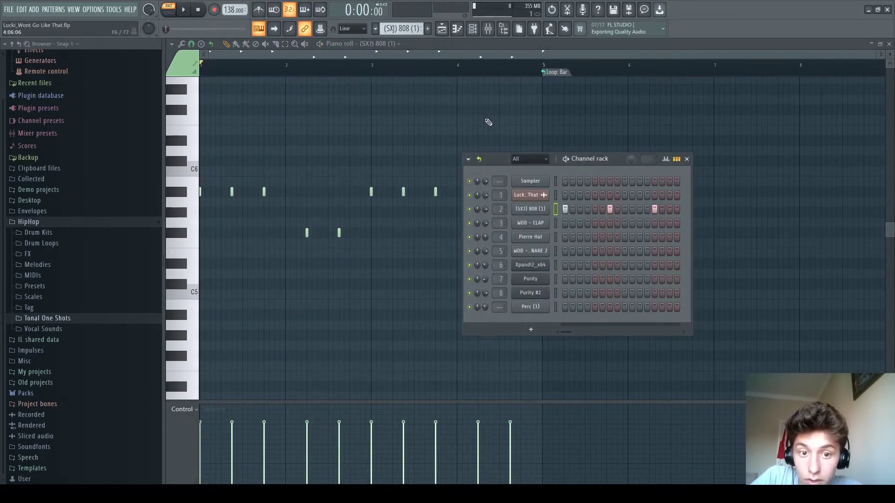
click(404, 50)
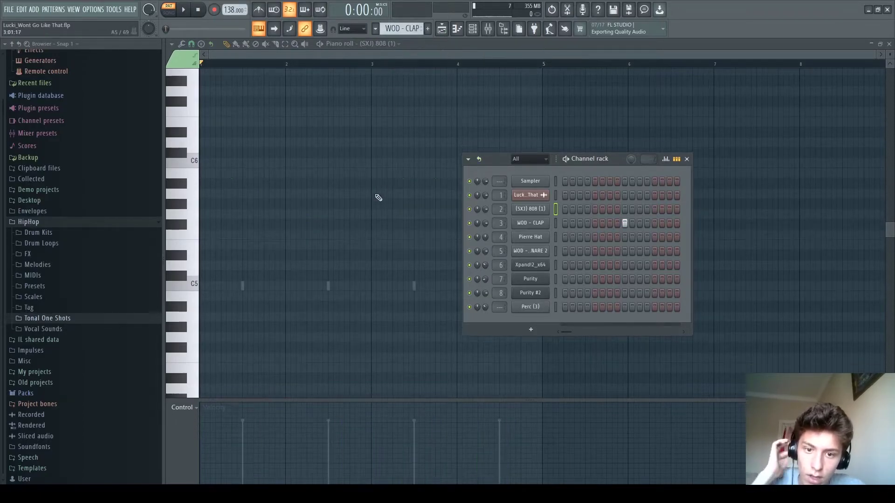
click(374, 50)
key(space)
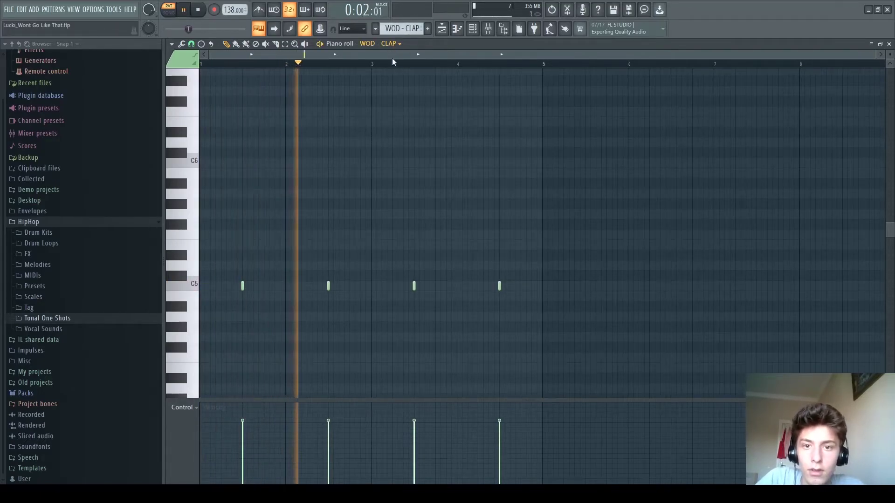
Step: Stop the clap playback and show the Pierre Hat pattern's notes in the piano roll
scroll(383, 43, down, 1)
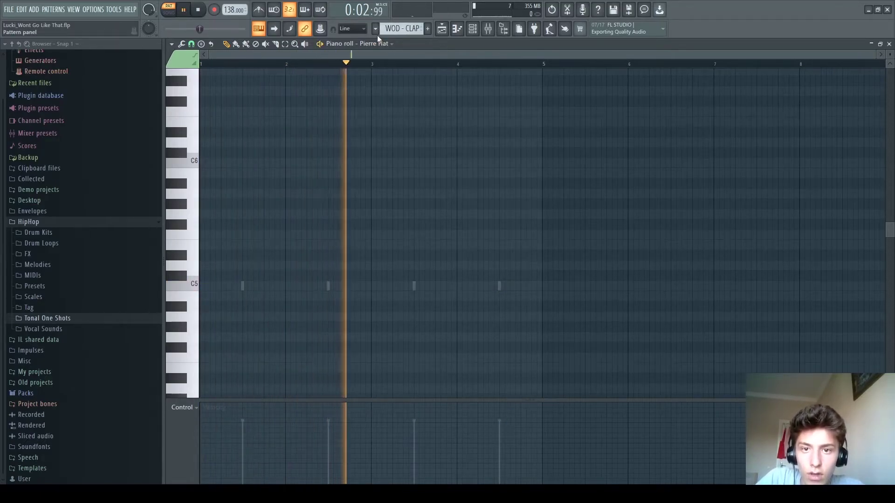
click(391, 61)
key(space)
scroll(227, 175, down, 1)
scroll(229, 177, down, 1)
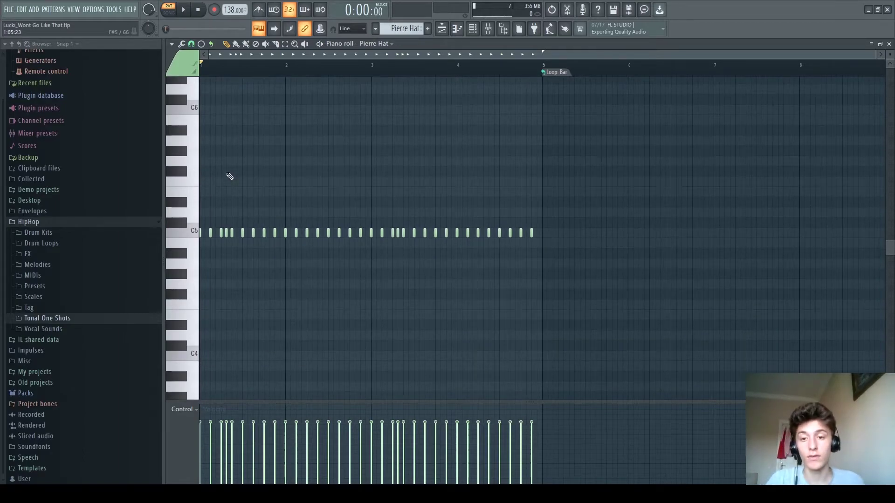
Step: Play the Pierre Hat pattern and inspect the sample settings of its channel
key(space)
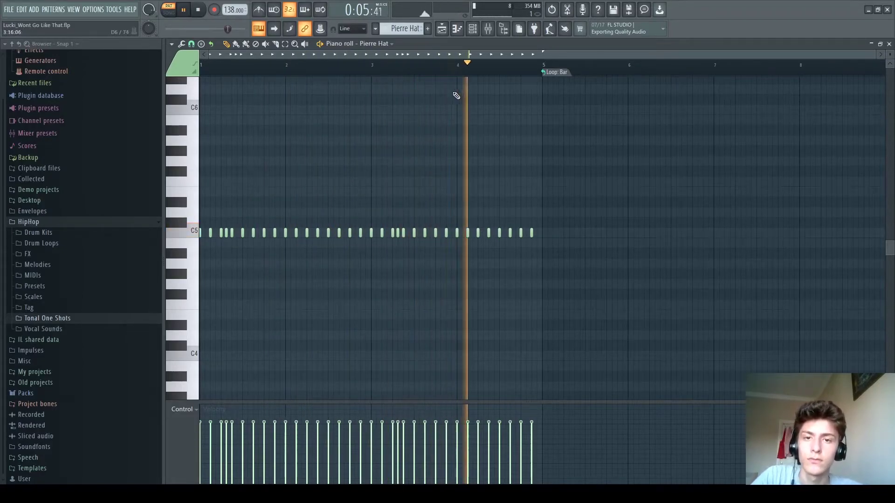
key(space)
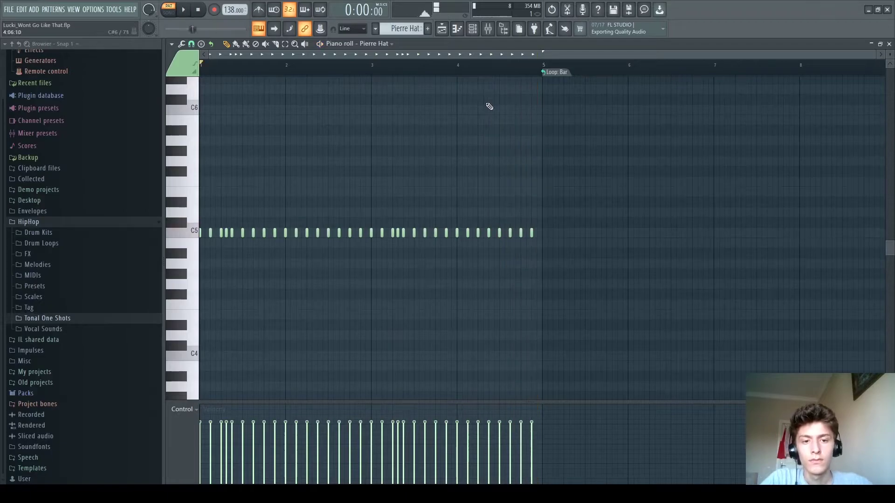
click(472, 29)
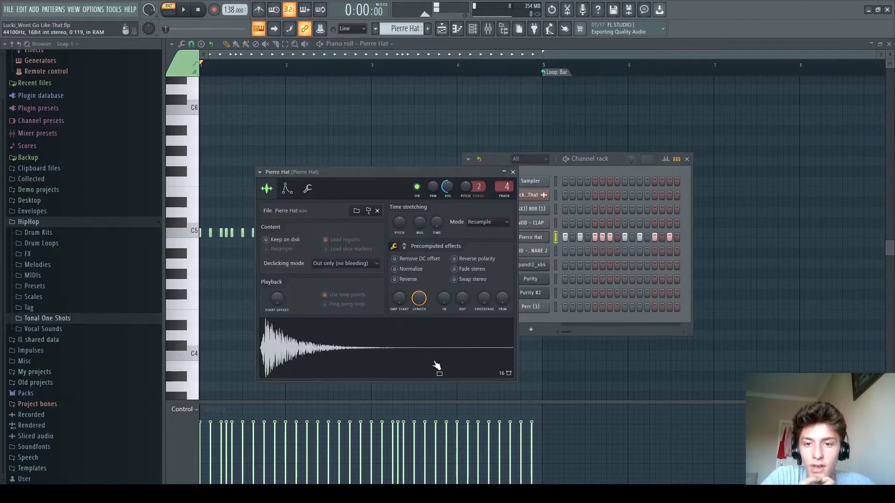
click(513, 172)
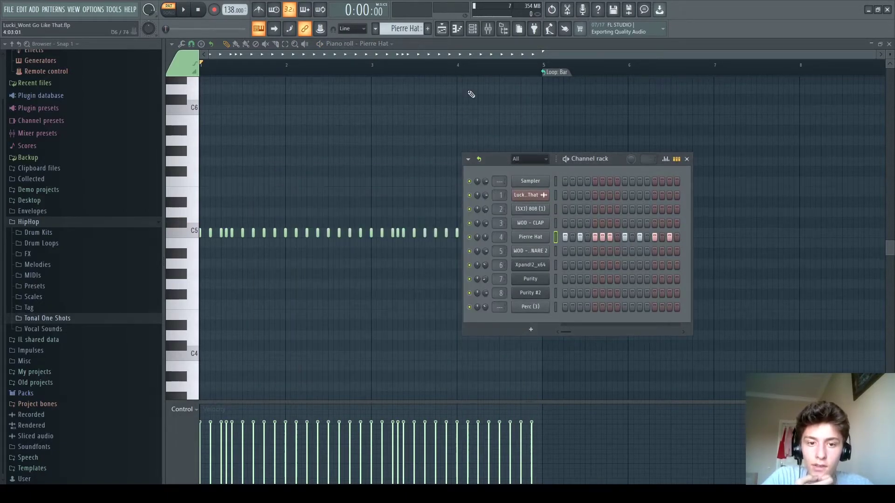
Step: Compare the 2nd hihat pattern's notes with the Pierre Hat pattern and play the 2nd hihat
click(397, 80)
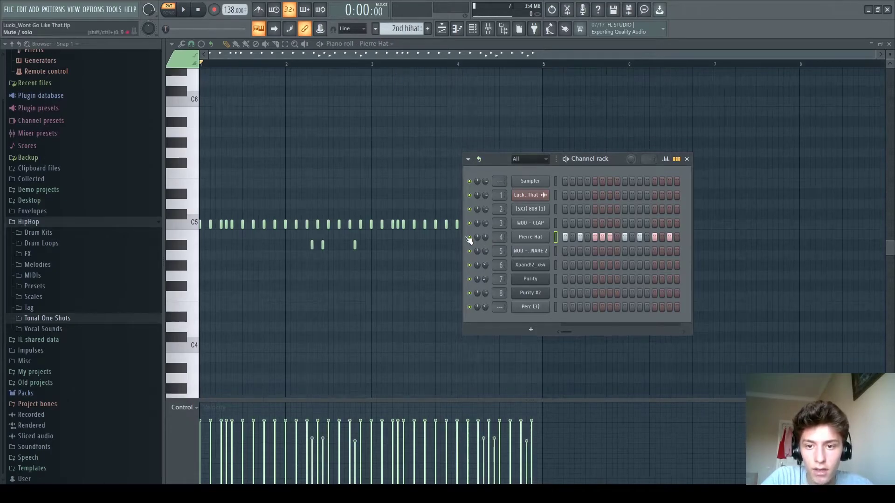
key(F6)
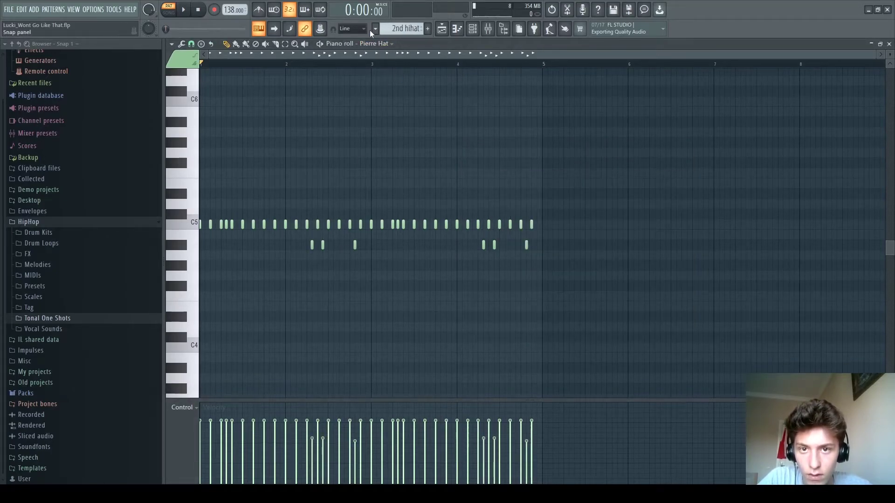
key(KP_Subtract)
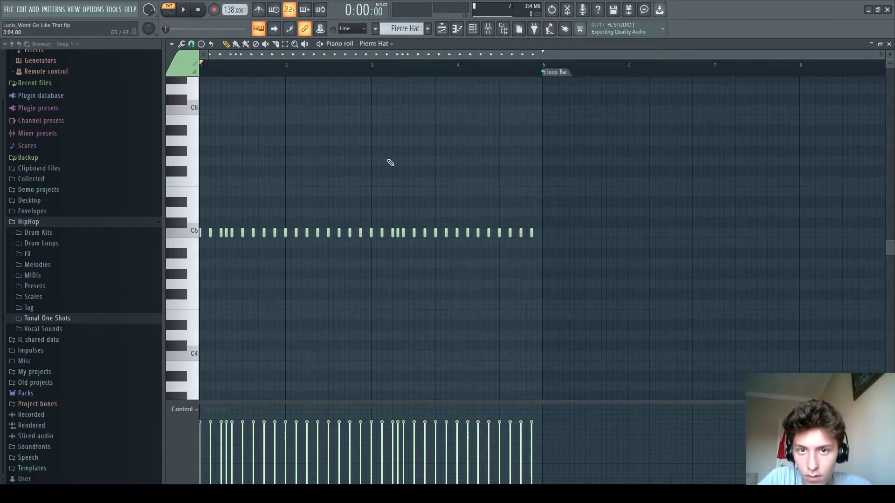
key(KP_Add)
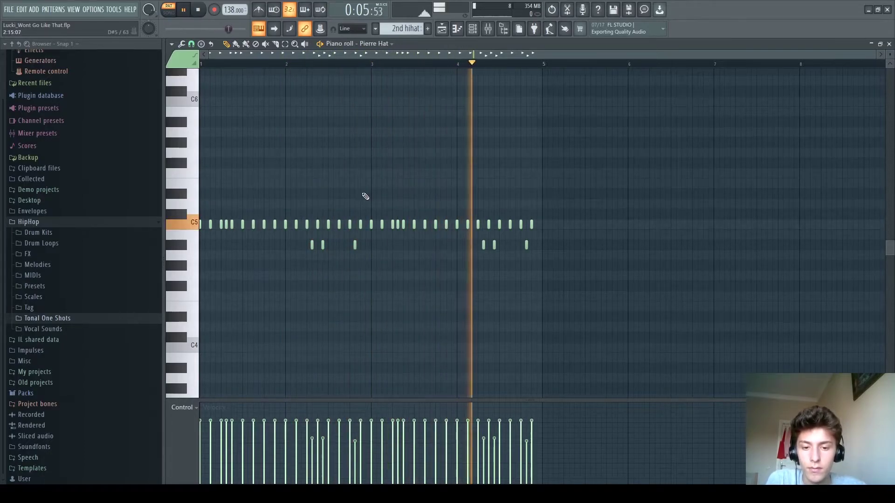
key(space)
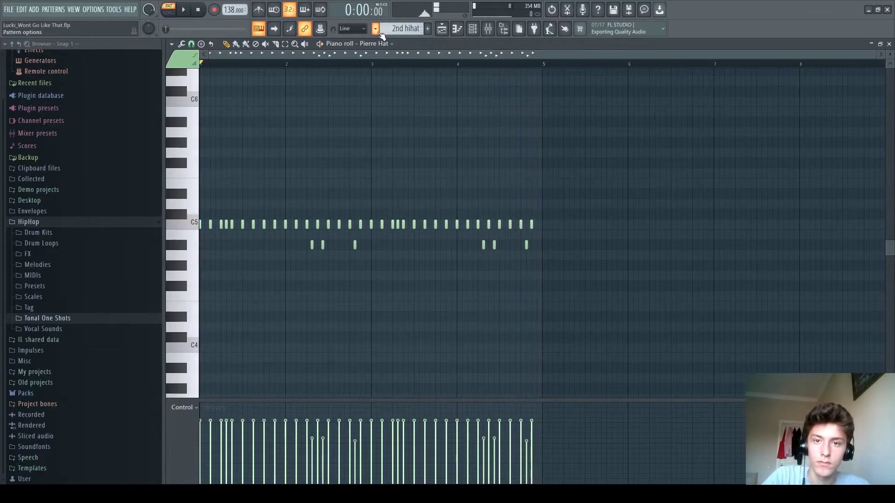
Step: Select the Snare pattern and examine the placement of its clips on Track 7 in the playlist
key(F5)
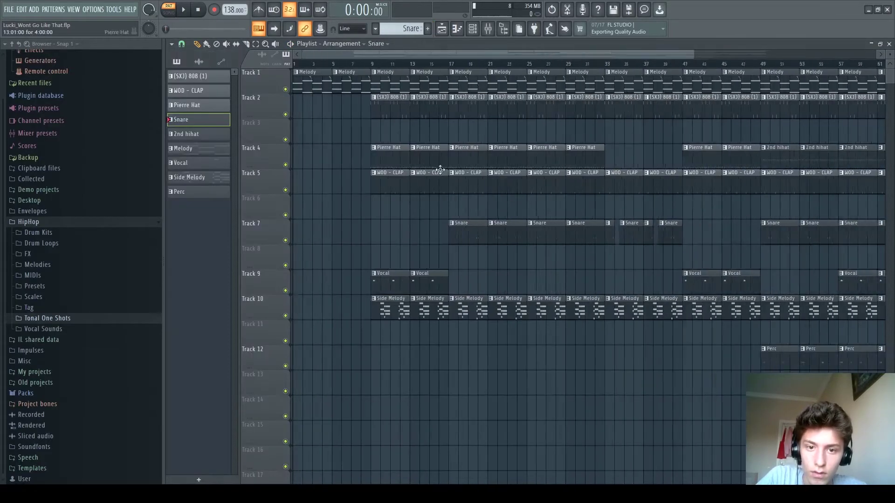
drag(429, 268, 537, 92)
drag(375, 343, 539, 89)
scroll(528, 205, down, 2)
scroll(474, 230, up, 2)
ctrl+click(474, 230)
scroll(474, 230, down, 3)
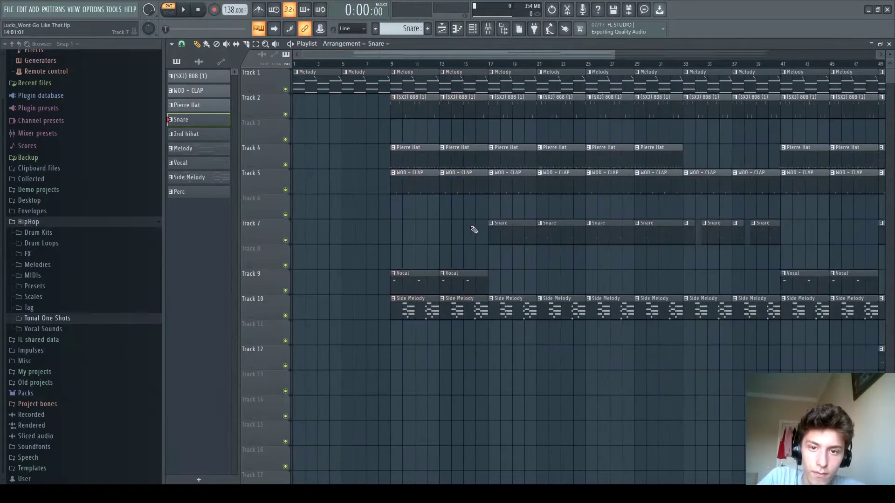
scroll(438, 237, up, 3)
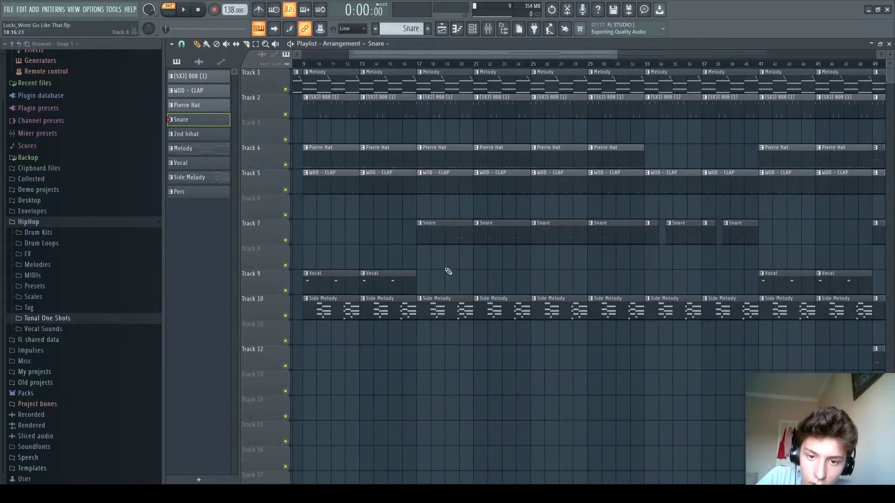
Step: Open the Snare pattern's notes in the piano roll and play the pattern through once
scroll(466, 256, down, 2)
double_click(494, 221)
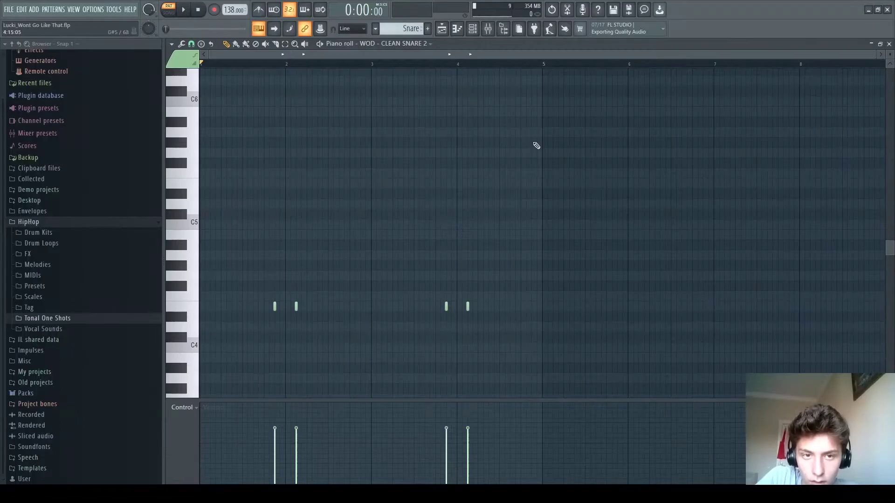
click(889, 44)
click(441, 28)
right_click(477, 212)
double_click(423, 236)
key(space)
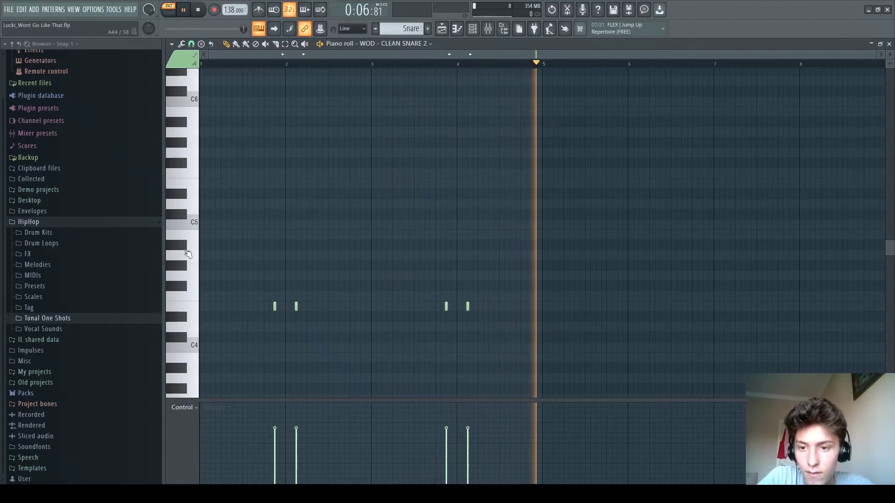
key(space)
Step: Return to the playlist and play the song from bar 33, where the Snare clips on Track 7 are cut with gaps
click(441, 29)
scroll(502, 229, up, 4)
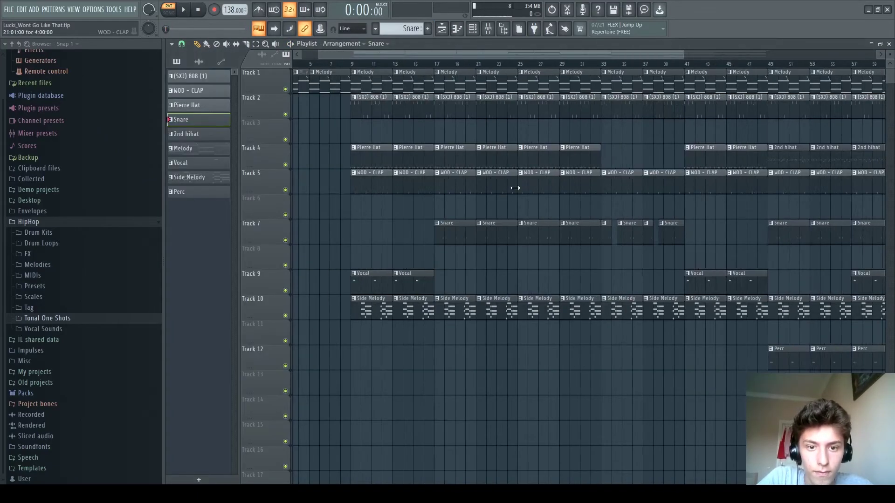
scroll(643, 251, up, 5)
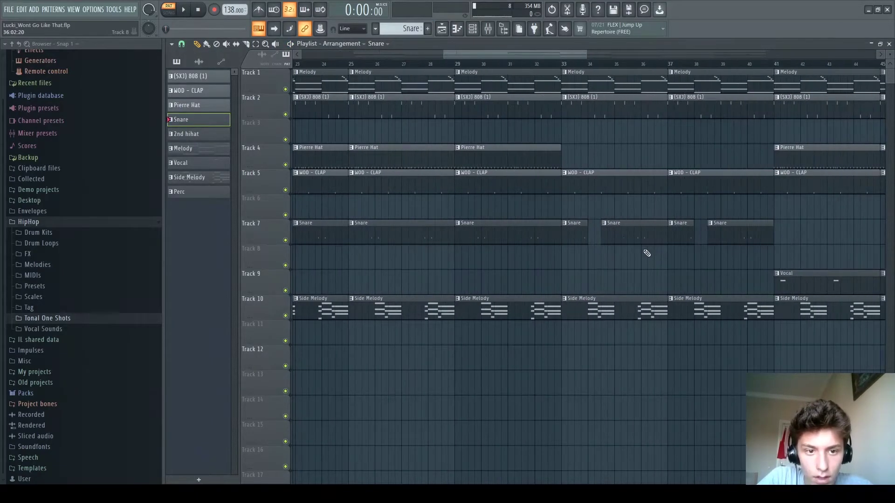
click(427, 64)
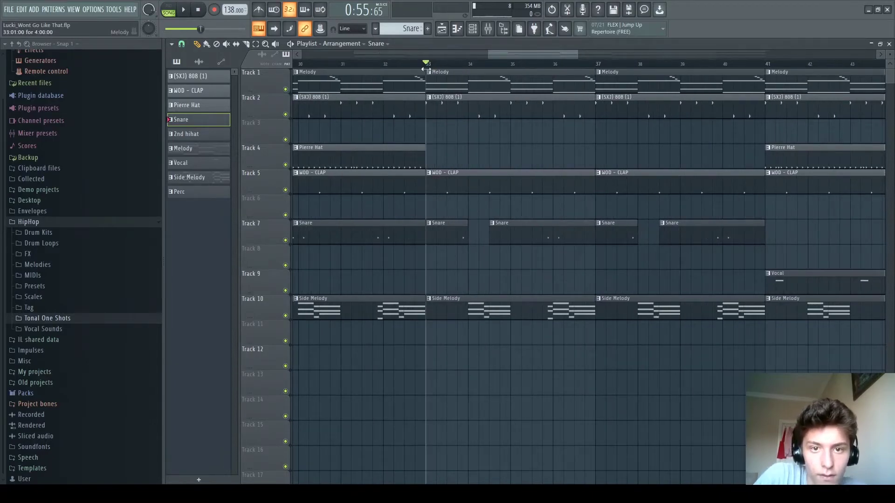
scroll(424, 77, down, 2)
scroll(433, 68, up, 3)
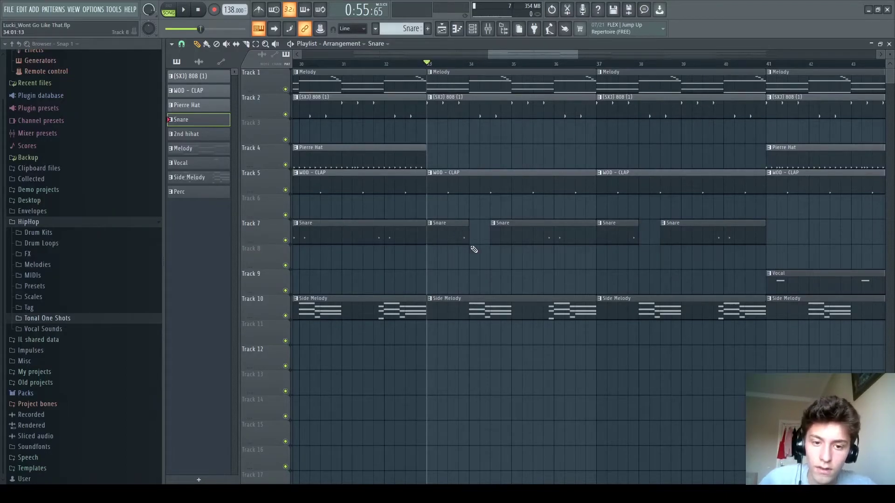
key(space)
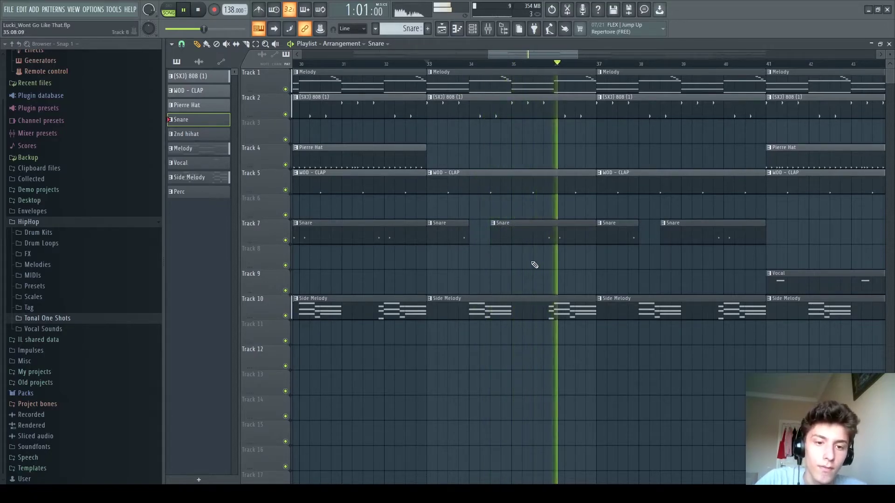
key(space)
Step: Examine the gaps between the Snare clips on Track 7 and the sections that follow from bar 41 onward
mouse_move(436, 256)
mouse_down()
mouse_move(595, 236)
mouse_move(477, 253)
mouse_move(497, 220)
mouse_move(489, 236)
mouse_up()
scroll(477, 253, up, 4)
scroll(486, 243, down, 4)
scroll(605, 264, up, 2)
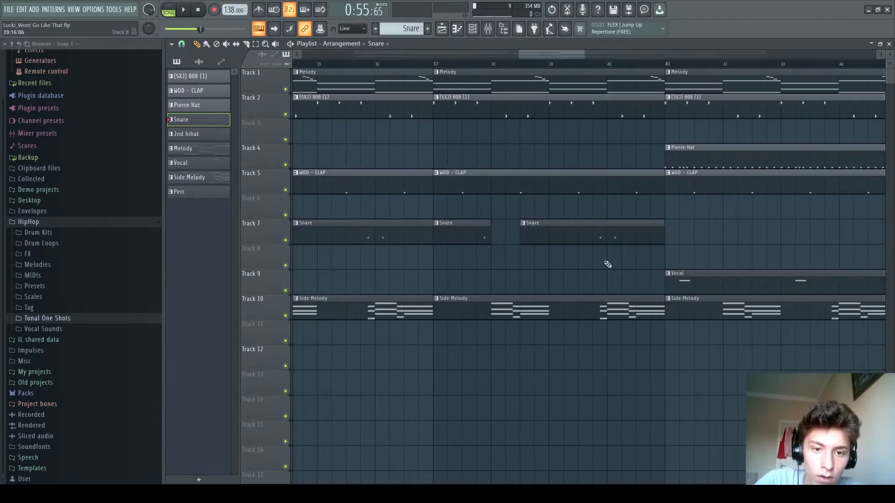
scroll(601, 264, down, 2)
scroll(531, 256, down, 4)
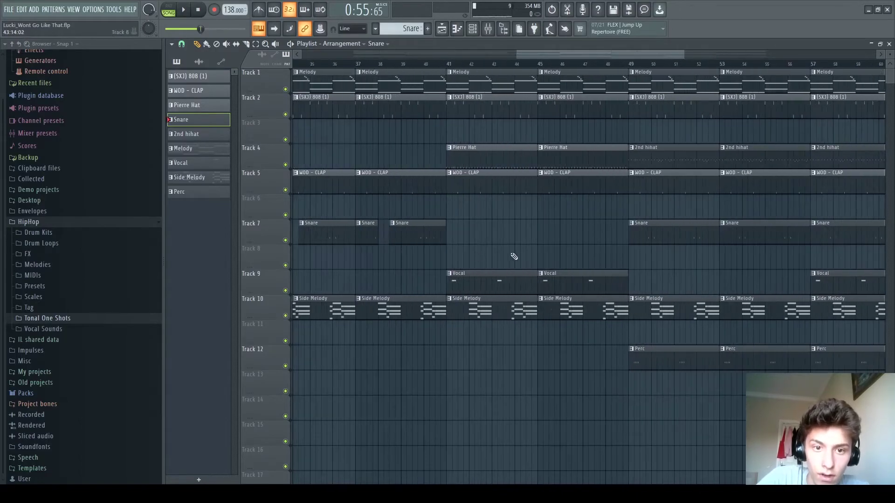
scroll(421, 250, down, 2)
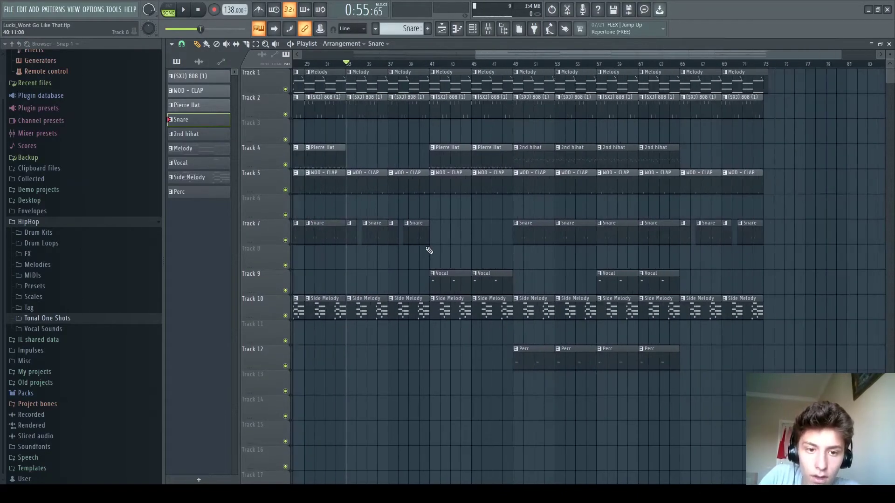
Step: Review the whole arrangement in the playlist, back to the opening Melody clip on Track 1
scroll(491, 280, up, 2)
drag(435, 370, 528, 69)
scroll(539, 129, down, 3)
drag(351, 340, 401, 69)
scroll(648, 298, up, 2)
scroll(652, 304, down, 2)
scroll(631, 285, up, 2)
scroll(627, 284, down, 2)
click(311, 93)
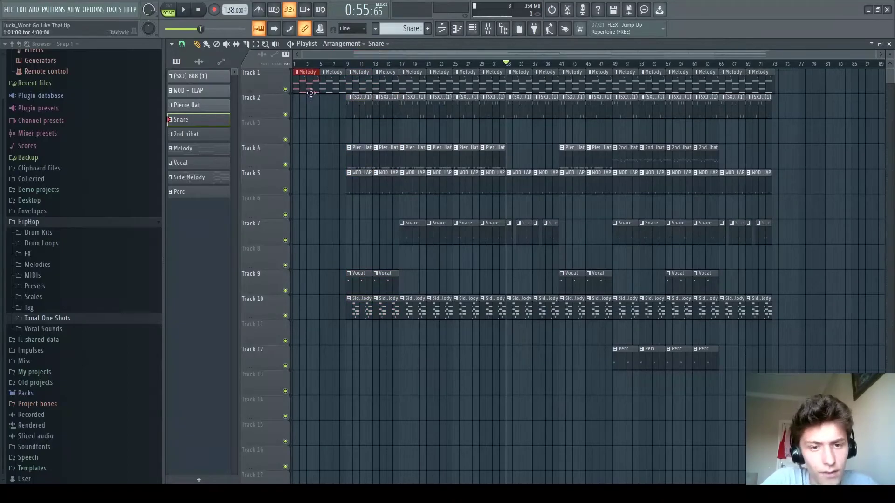
Step: Highlight the clips of the section from bar 41 to 49 across the tracks and clear the selection
ctrl+click(648, 264)
scroll(649, 264, up, 2)
scroll(533, 141, down, 2)
drag(514, 332, 451, 88)
scroll(598, 242, up, 2)
key(ctrl+d)
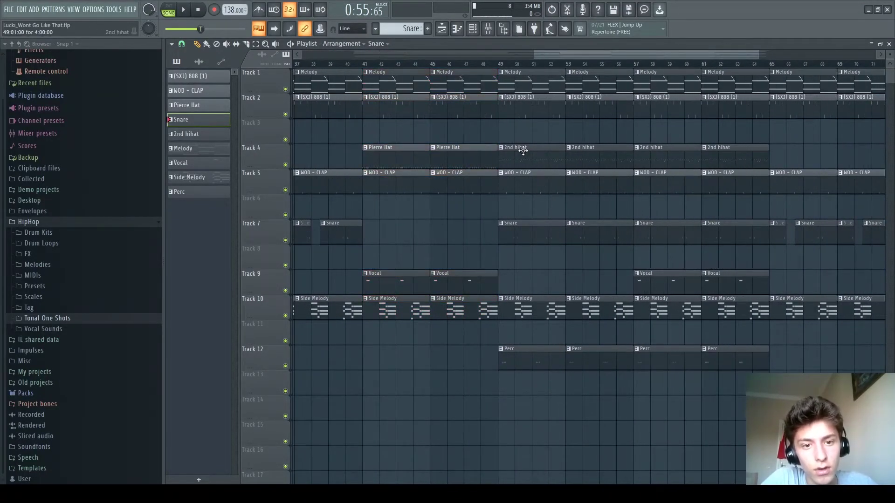
Step: Examine the section from bar 49, open the Perc pattern from Track 12 in the piano roll and play it
scroll(517, 171, up, 2)
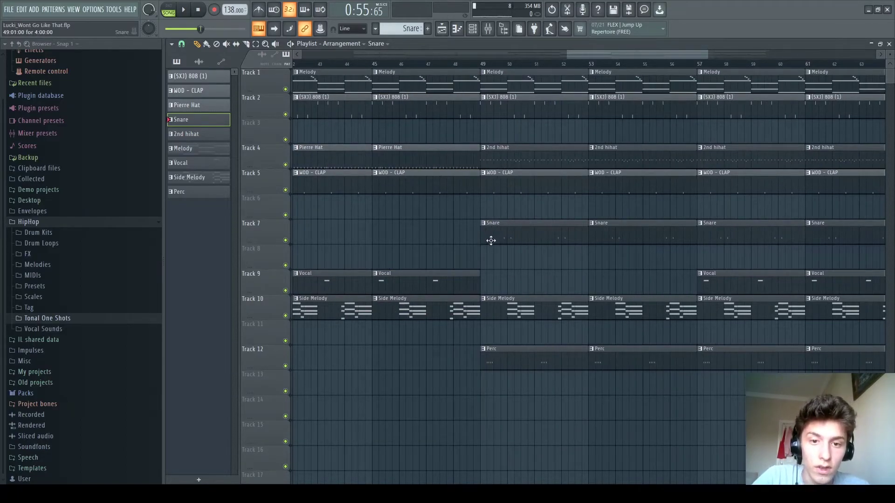
scroll(495, 369, up, 1)
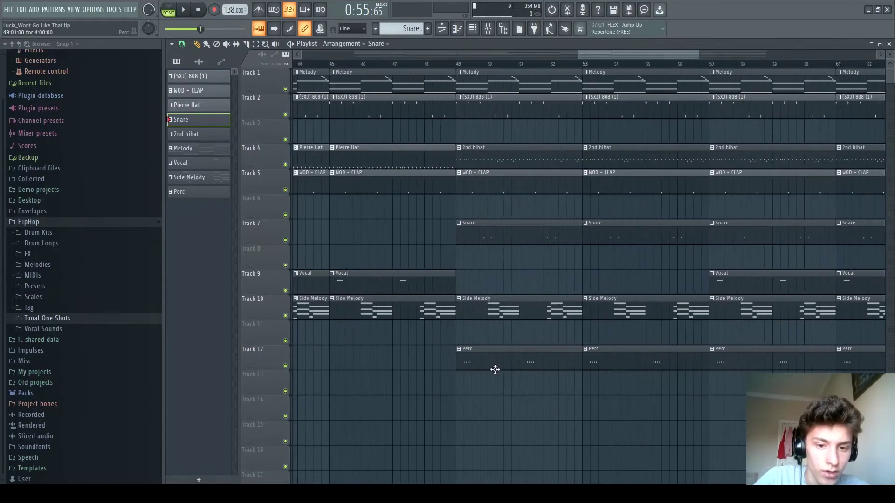
click(507, 367)
double_click(509, 368)
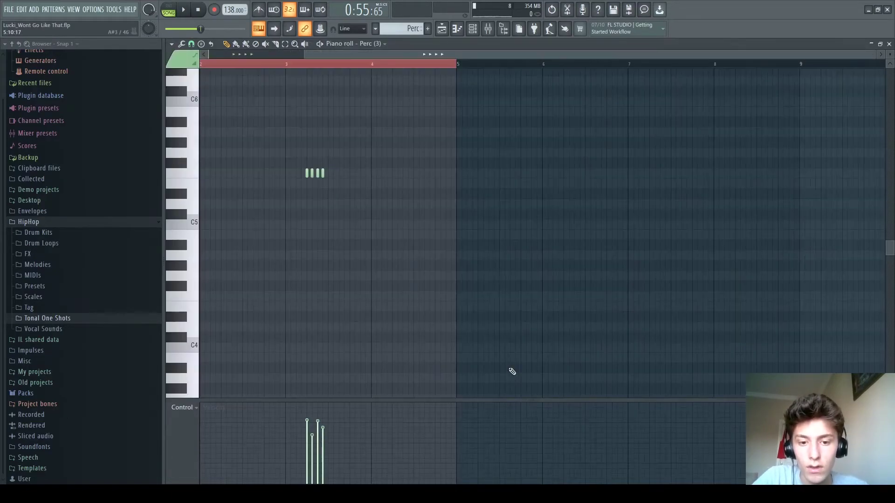
key(space)
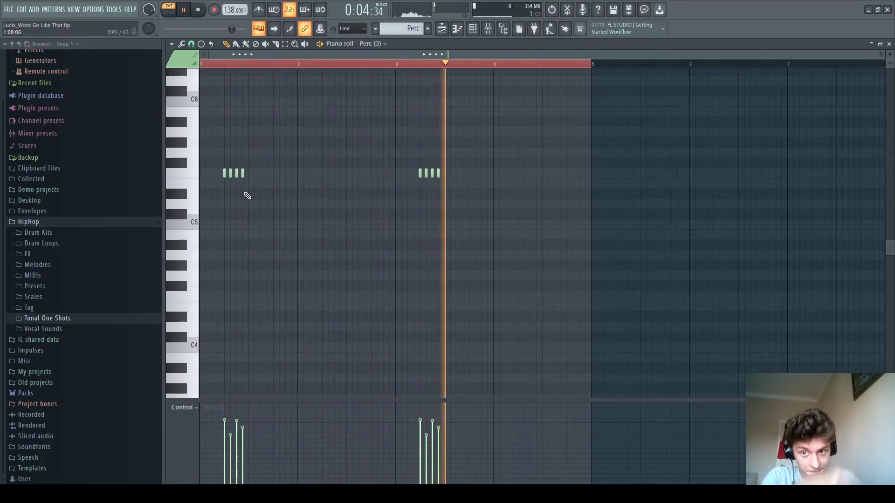
key(space)
drag(196, 225, 198, 172)
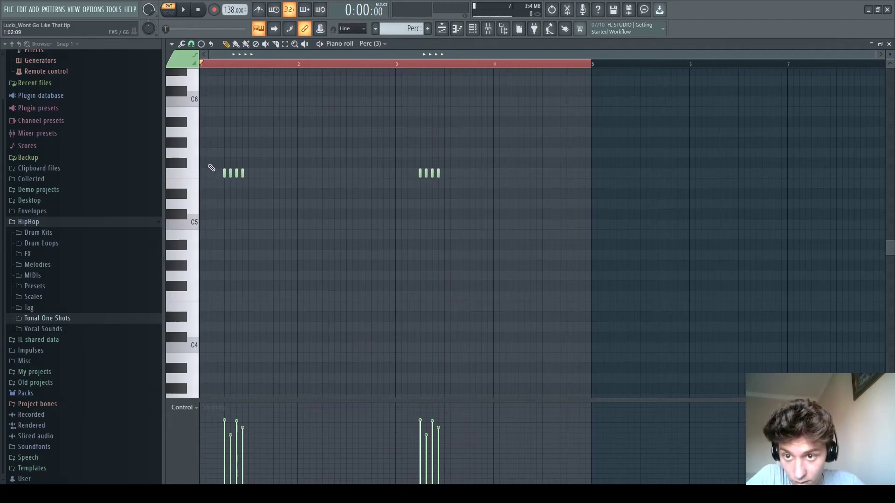
Step: Inspect the sample settings of the Perc (3) channel and return to the playlist
click(473, 30)
click(540, 306)
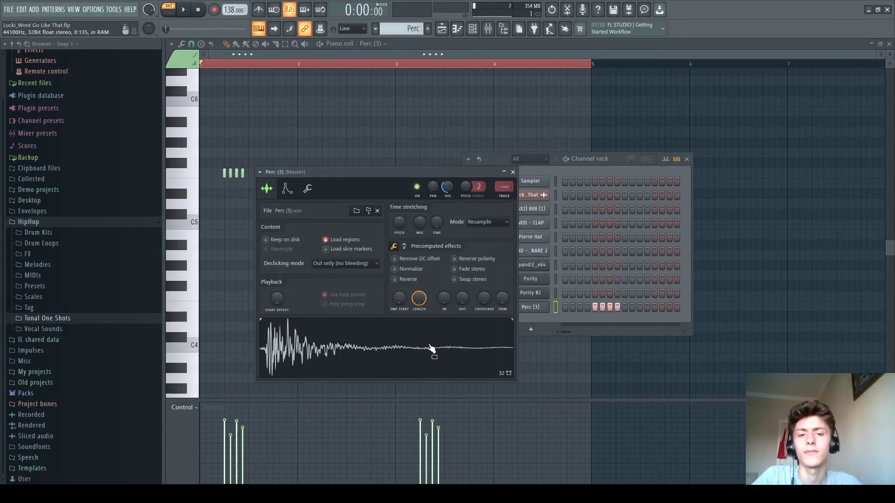
click(513, 172)
click(442, 29)
Step: Move the song position to bar 57 and examine how the arrangement continues from there to its end
scroll(425, 250, down, 5)
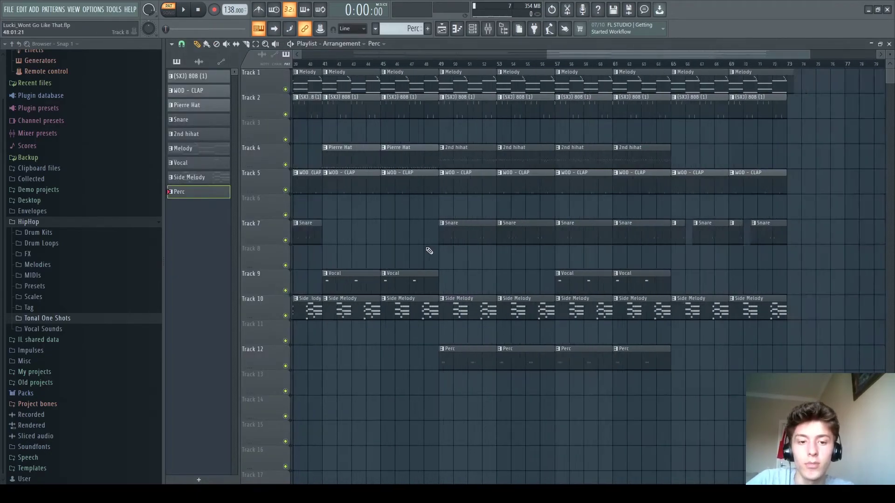
click(390, 64)
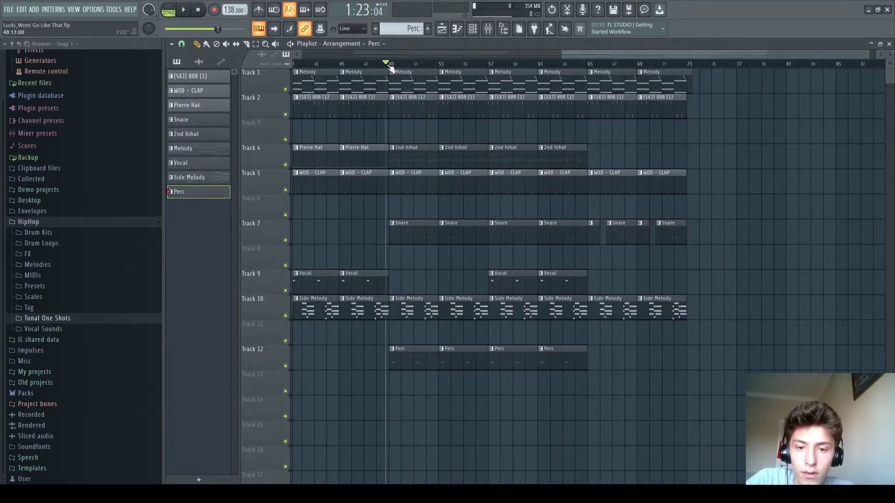
drag(390, 66, 488, 64)
scroll(491, 161, up, 2)
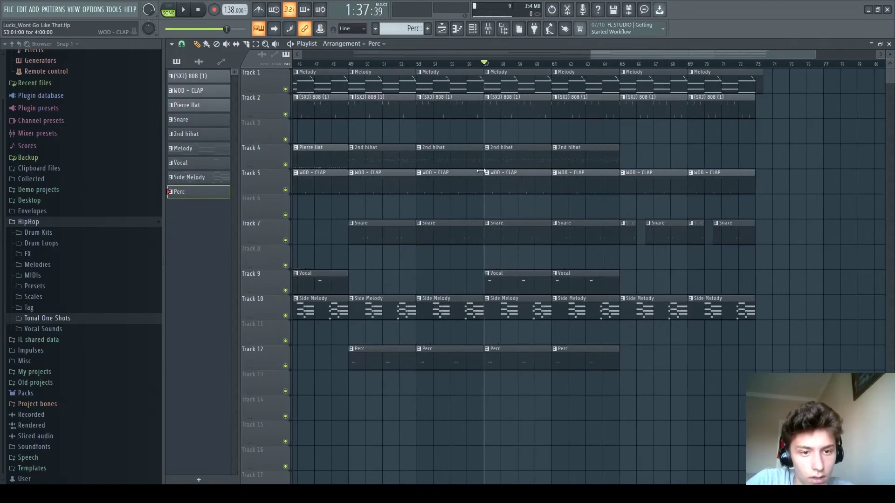
scroll(549, 280, down, 4)
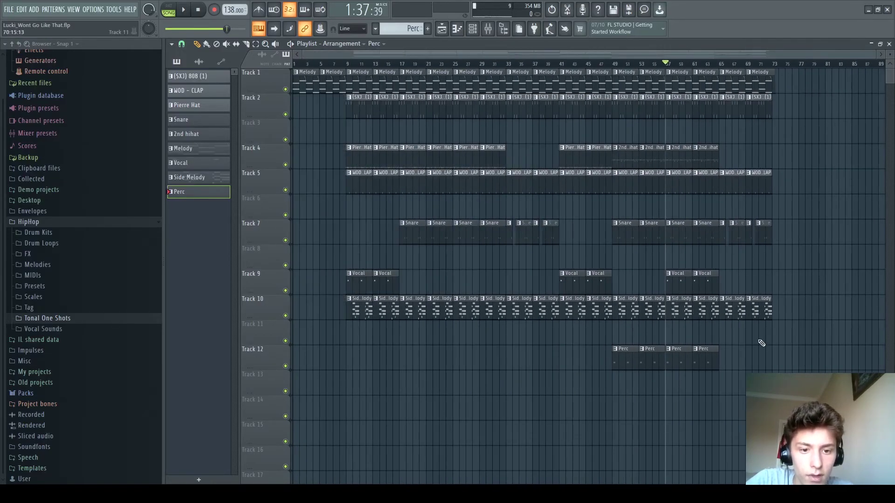
Step: Compare the closing section from bar 65 with the earlier Snare-break section, clear the selection and return the song position to the start
drag(767, 328, 733, 93)
drag(536, 125, 527, 105)
key(ctrl+z)
drag(556, 350, 552, 104)
key(ctrl+d)
drag(643, 65, 293, 66)
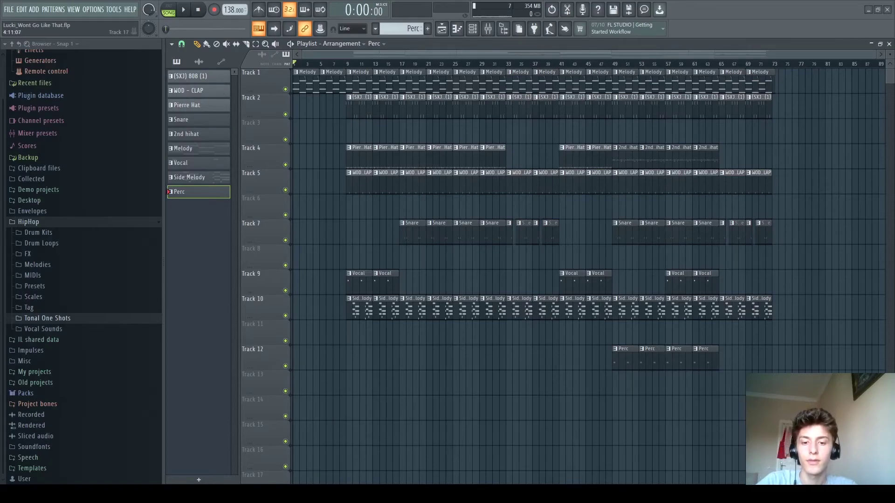